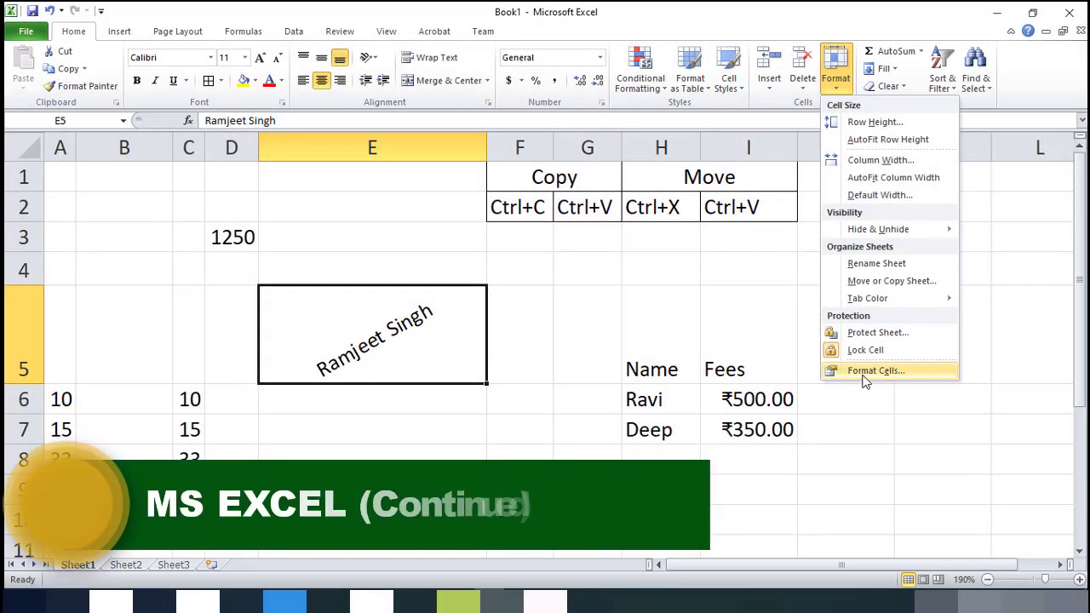
- Reset cell E5's text orientation from 30 to 0 degrees so the name reads horizontally
click(865, 375)
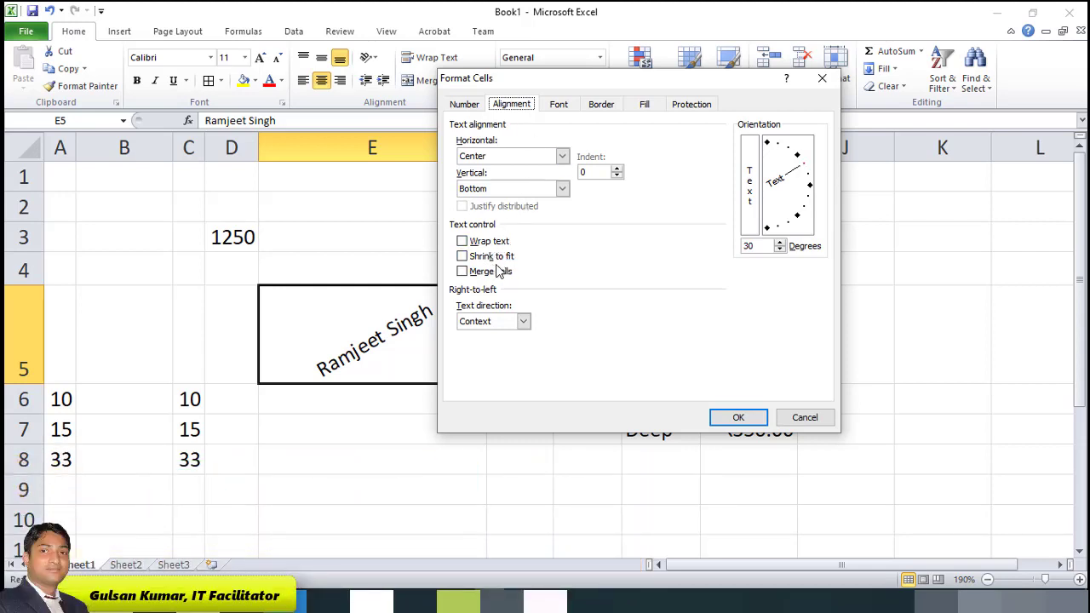
click(805, 417)
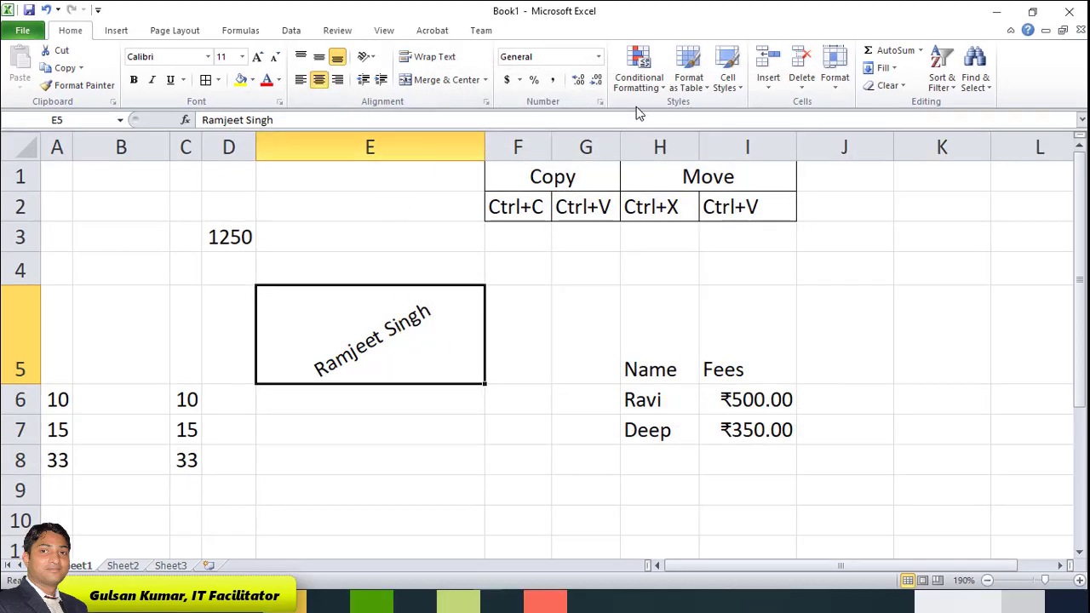
click(834, 73)
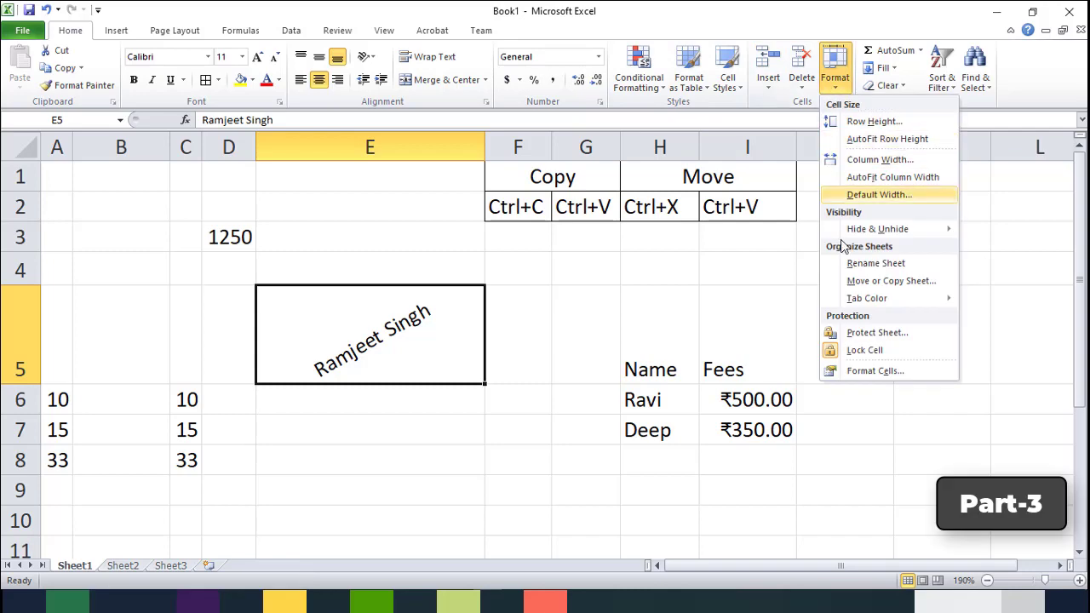
click(856, 371)
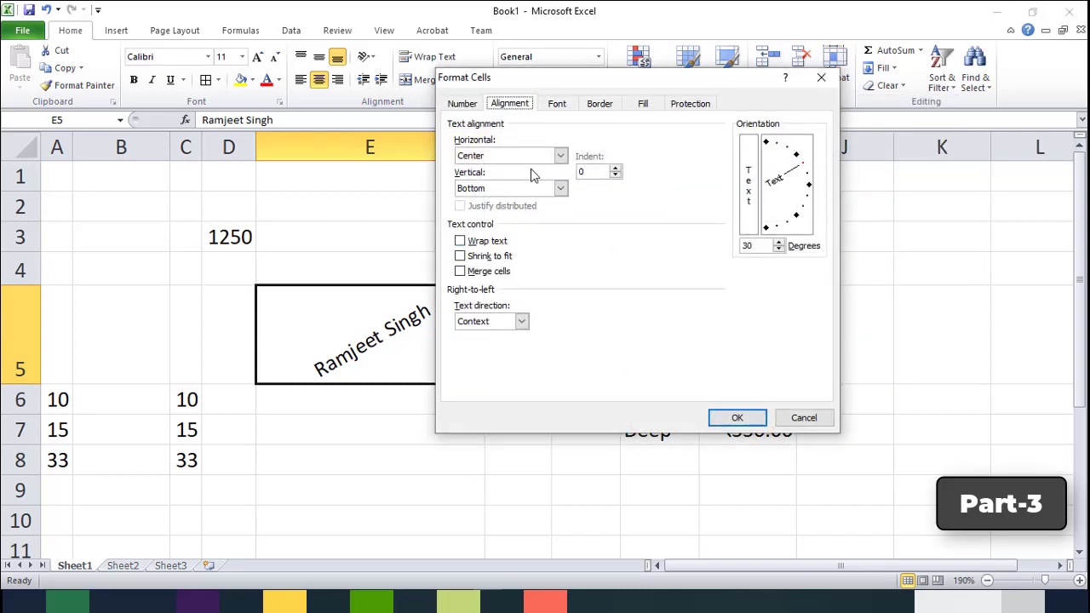
drag(806, 170, 814, 190)
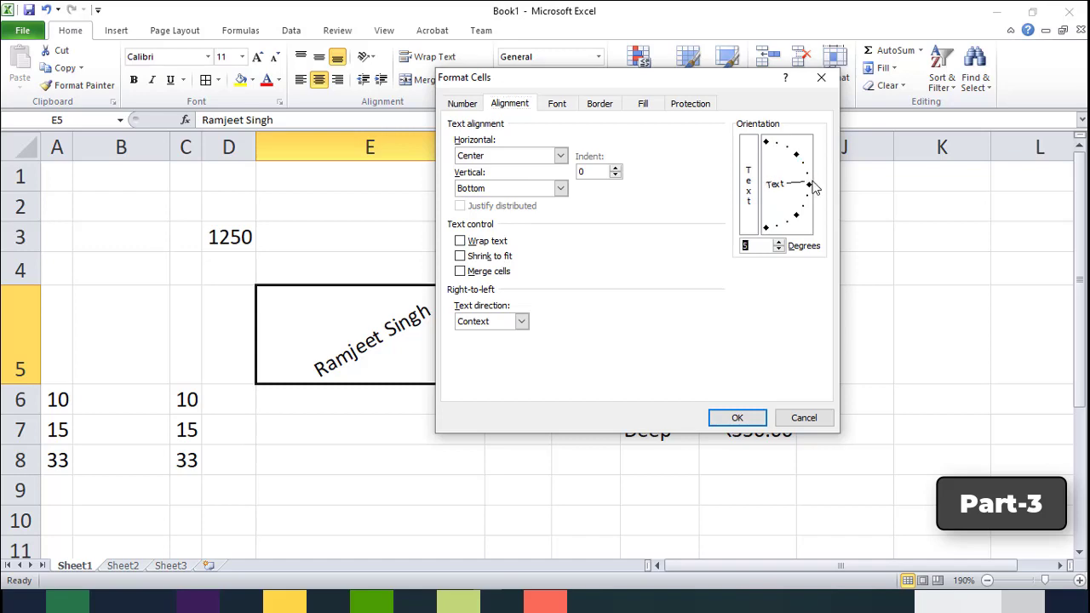
click(755, 418)
click(385, 392)
click(426, 311)
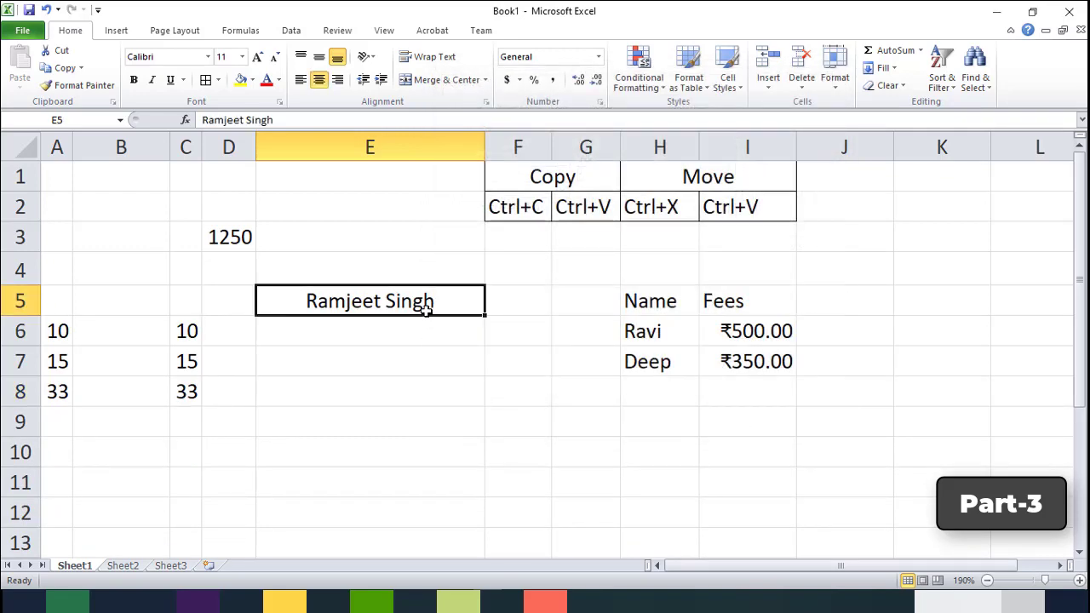
- Narrow column E to a width of about 15.71 so the E5 name just fits
drag(484, 146, 368, 141)
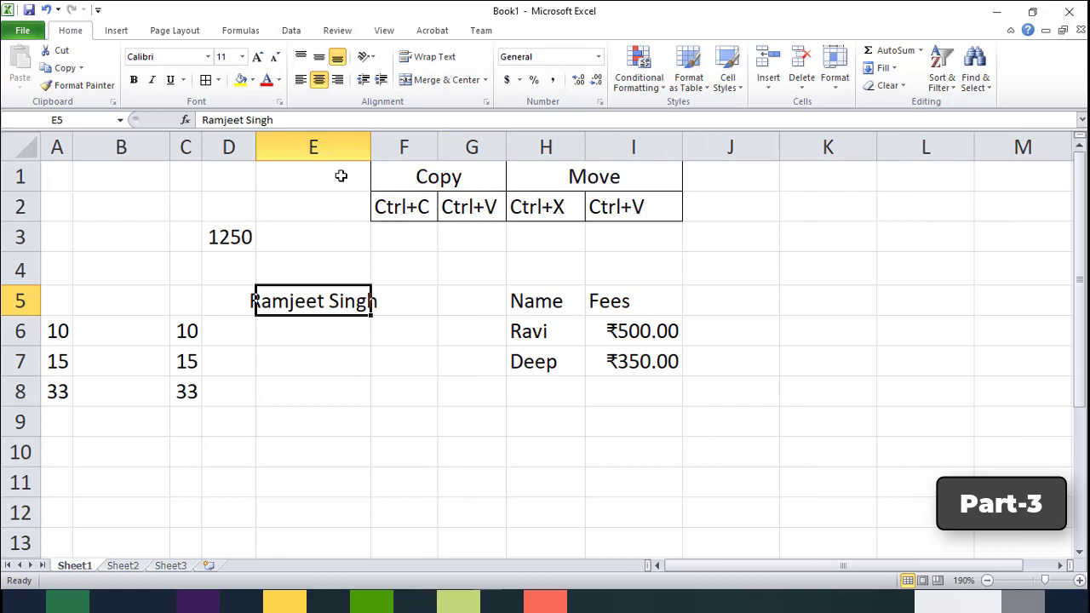
click(302, 328)
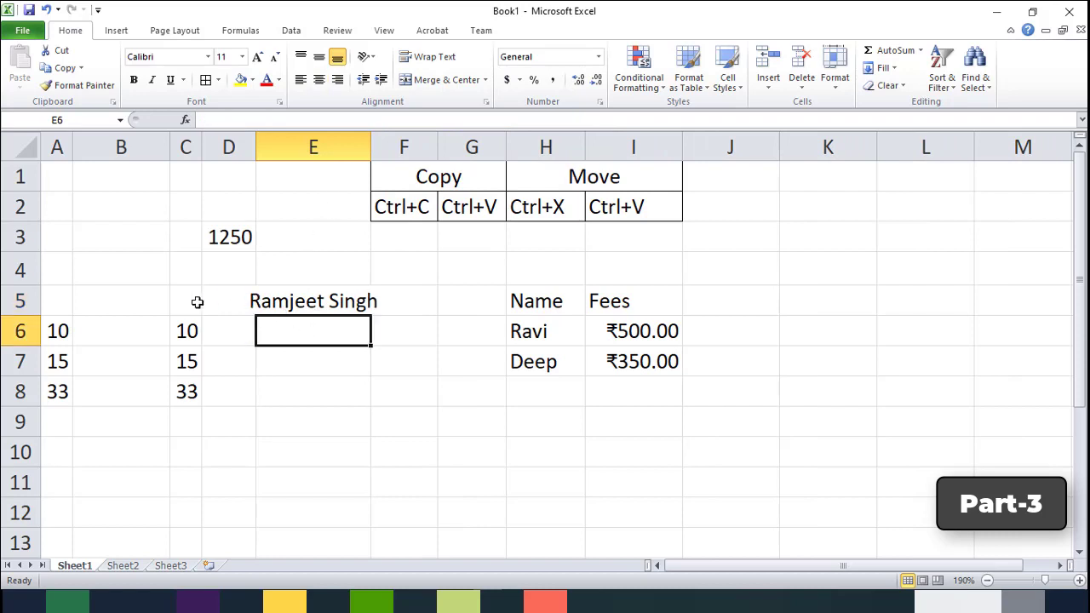
click(316, 303)
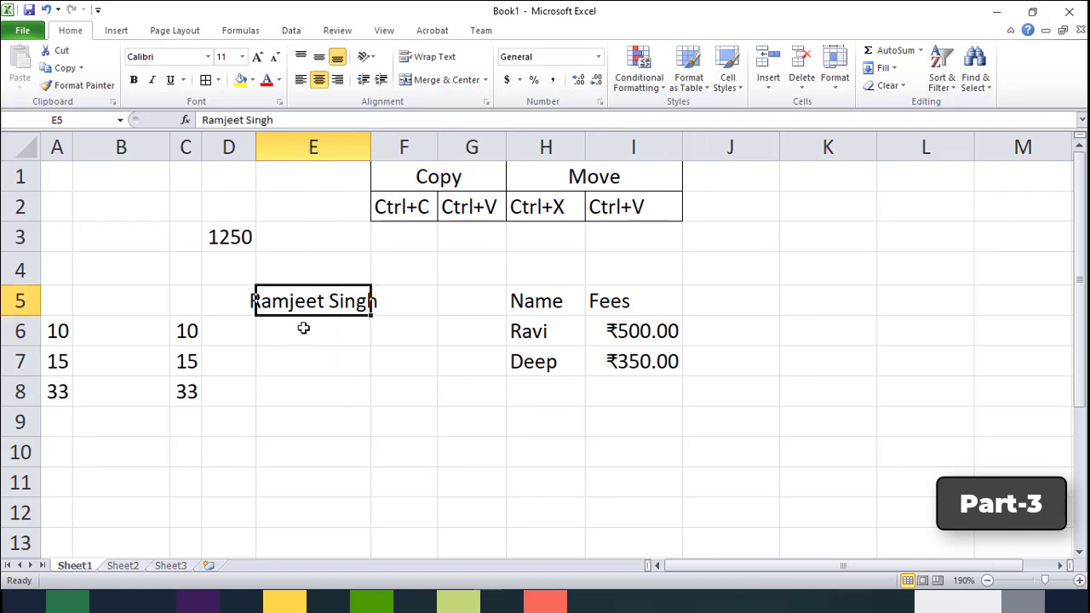
- Turn on Wrap text for cell E5 so the name shows on two lines
click(838, 83)
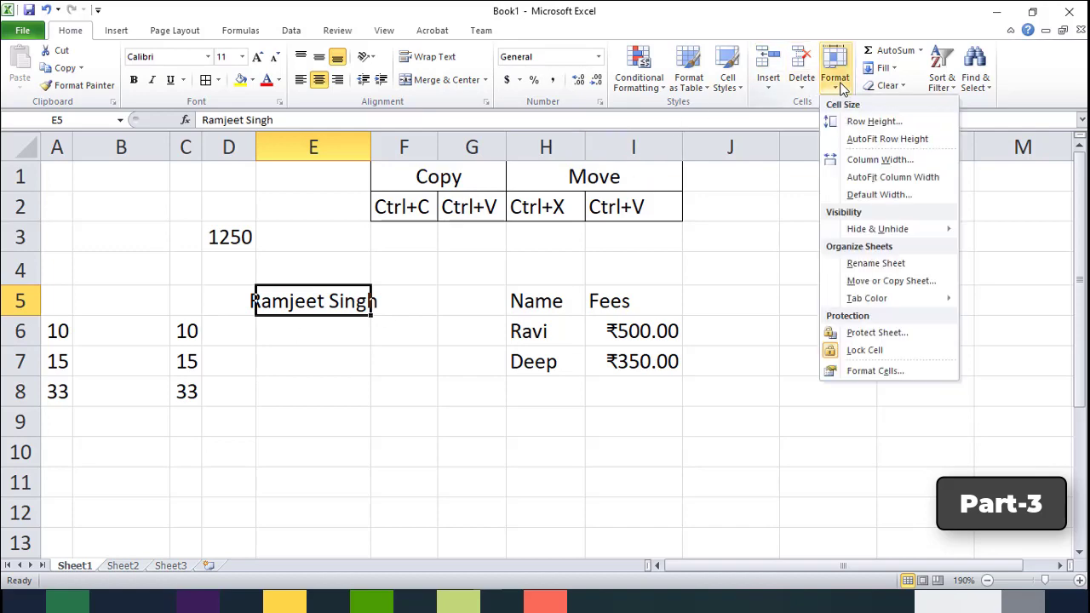
click(873, 372)
click(460, 242)
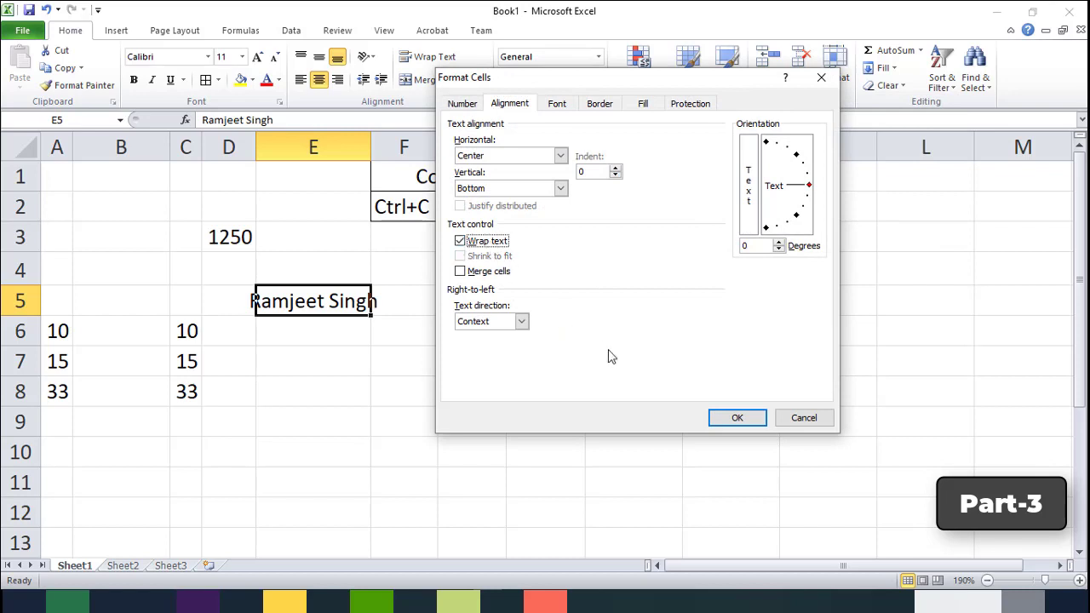
click(729, 418)
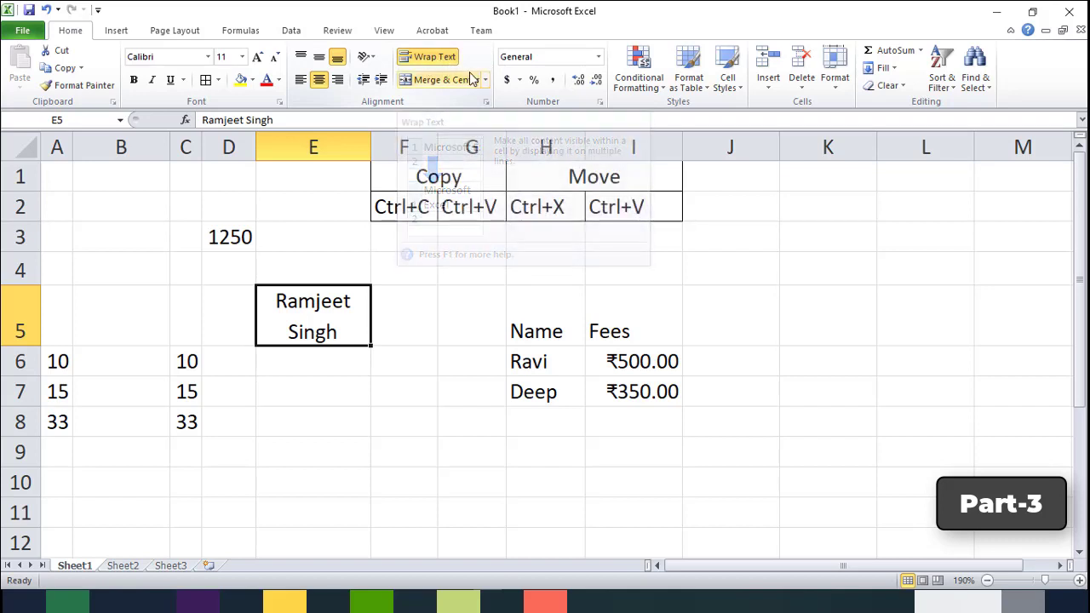
- Format the name in cell E5 as Arial Narrow, bold, size 14
click(835, 76)
click(870, 367)
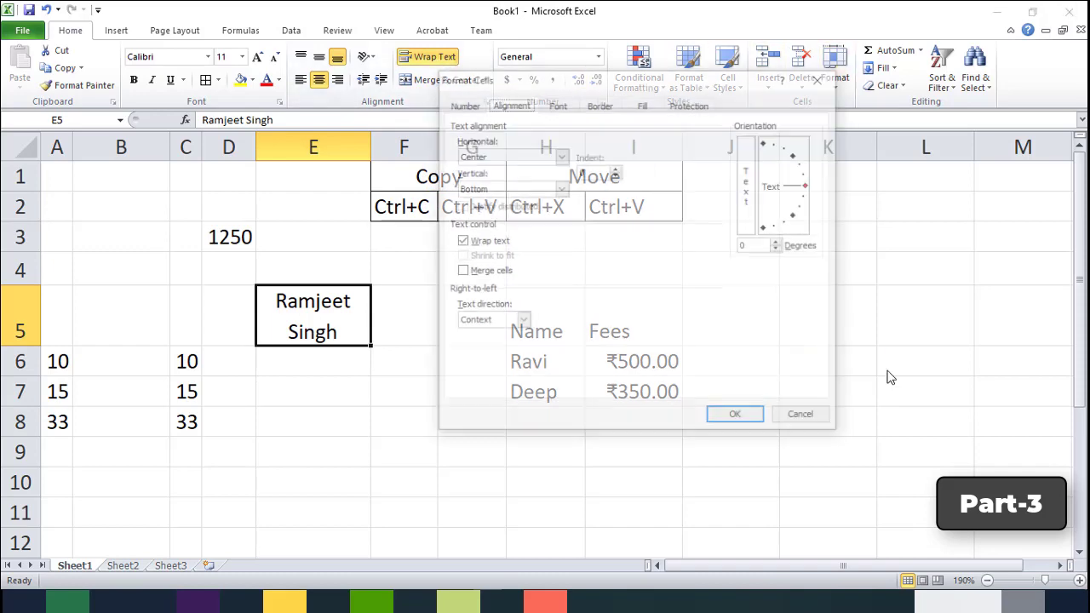
click(562, 104)
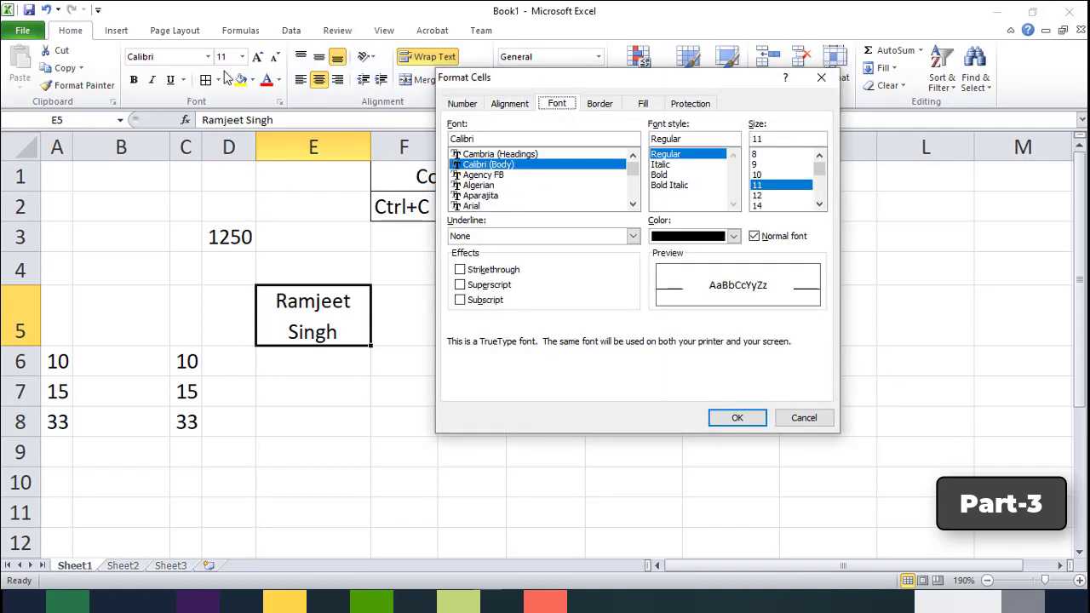
click(777, 207)
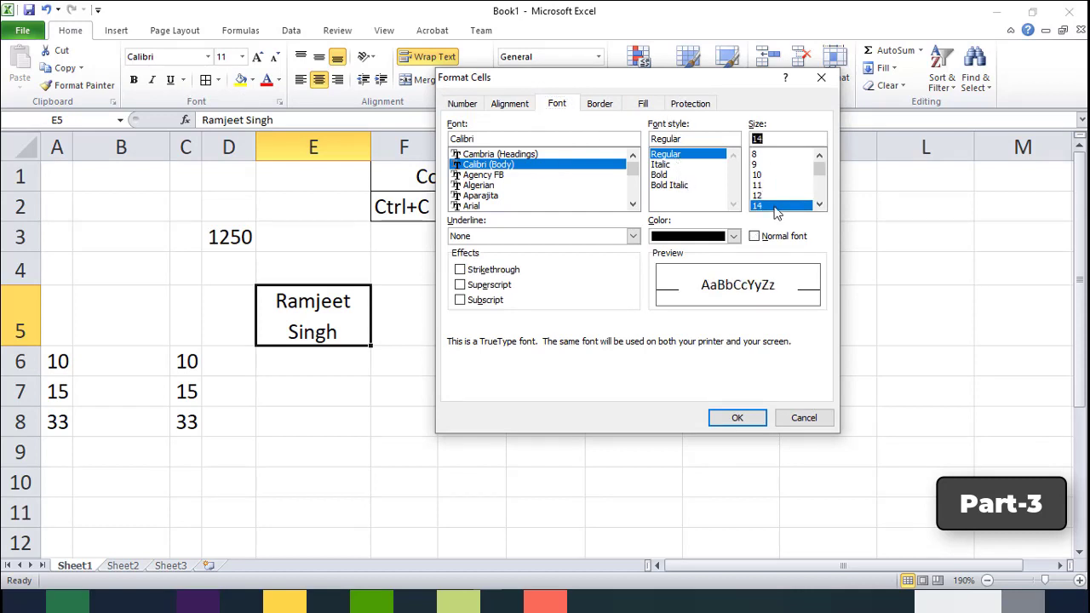
click(491, 197)
scroll(492, 202, down, 1)
click(494, 197)
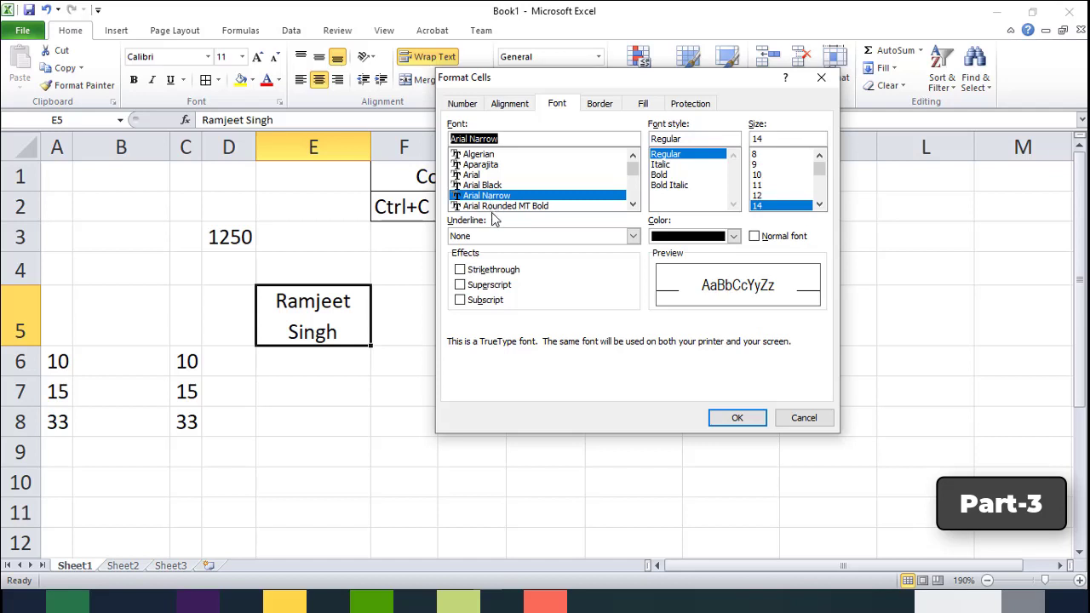
click(666, 177)
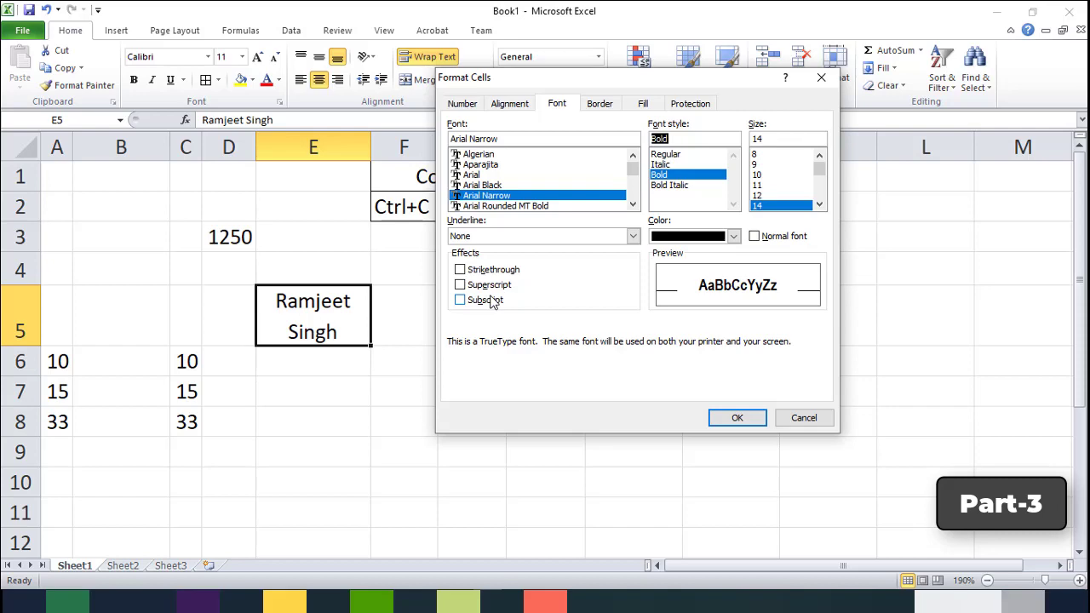
click(737, 418)
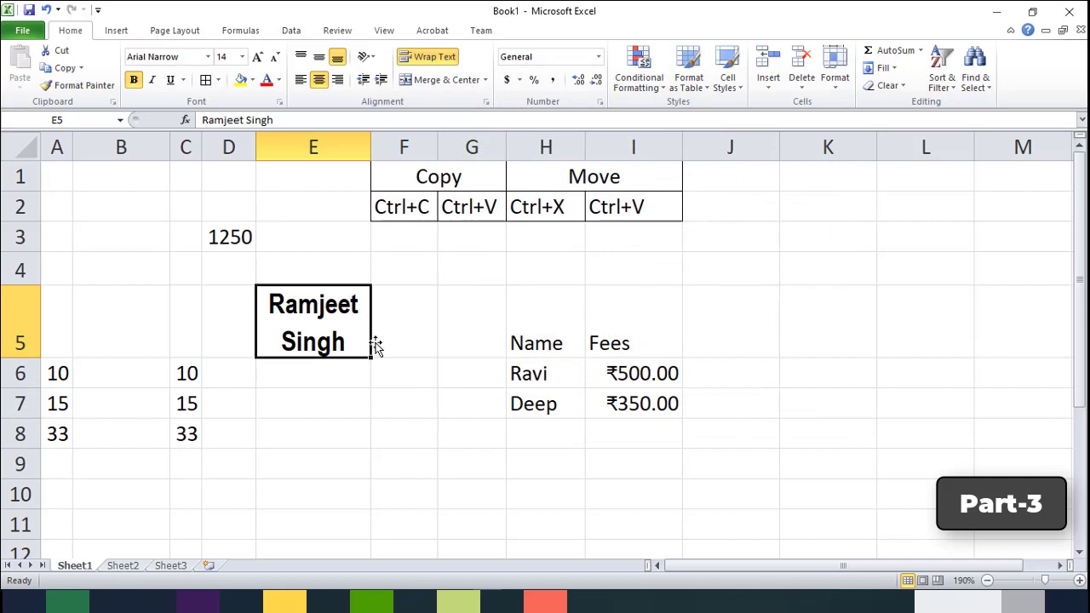
- Give cell E5 a dash-dot outline border in place of the solid one
click(843, 85)
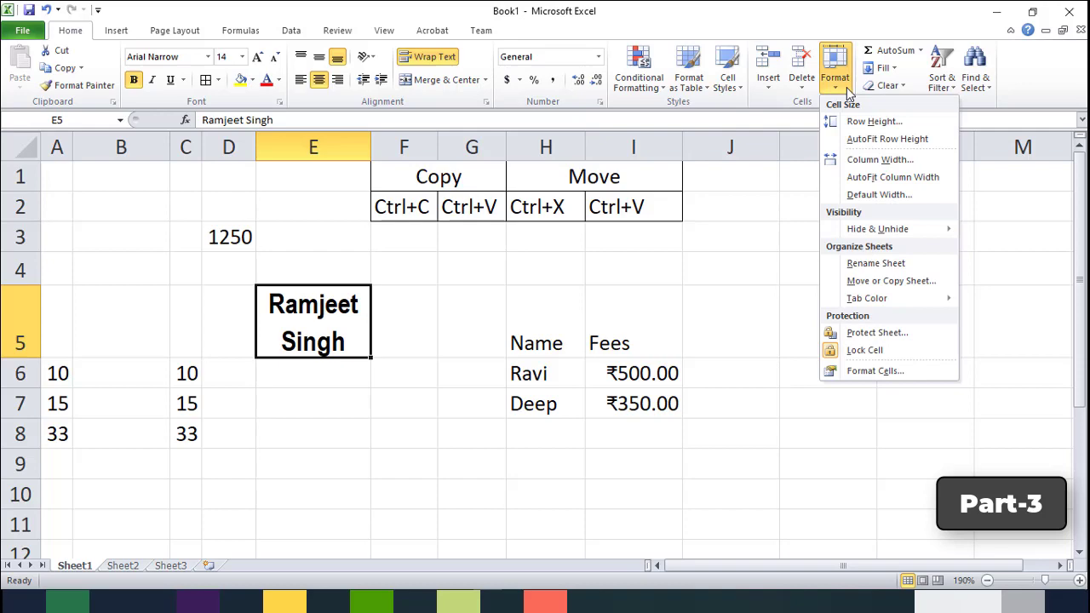
click(864, 363)
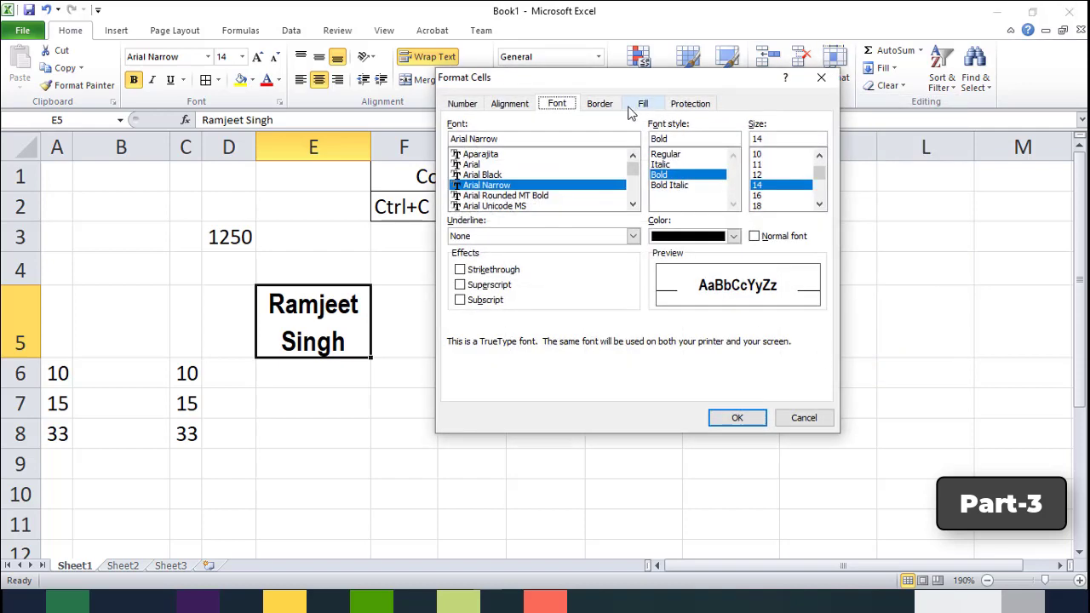
click(608, 105)
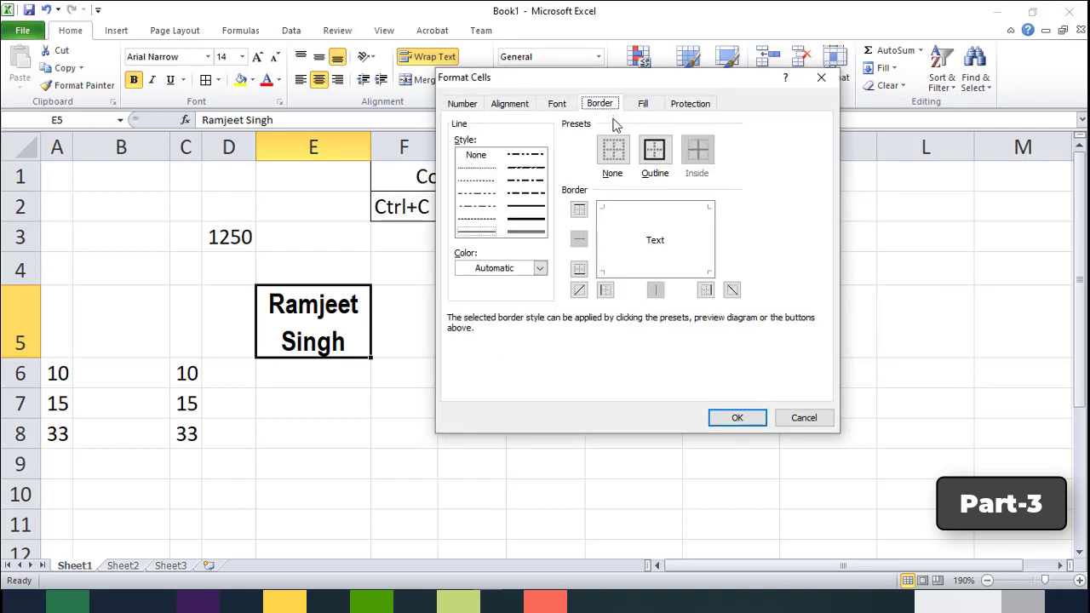
click(661, 154)
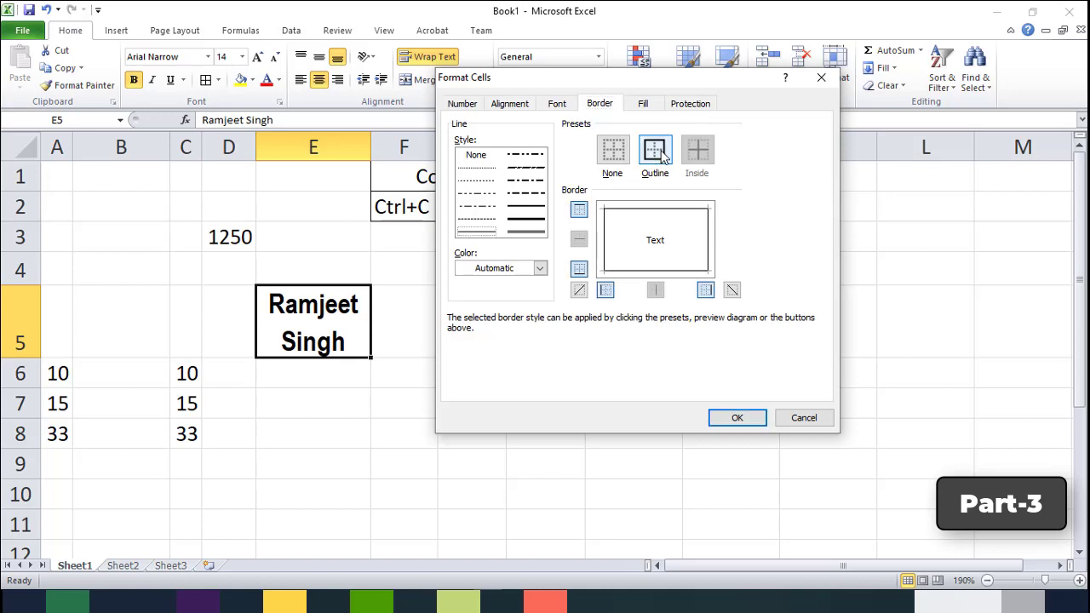
click(526, 219)
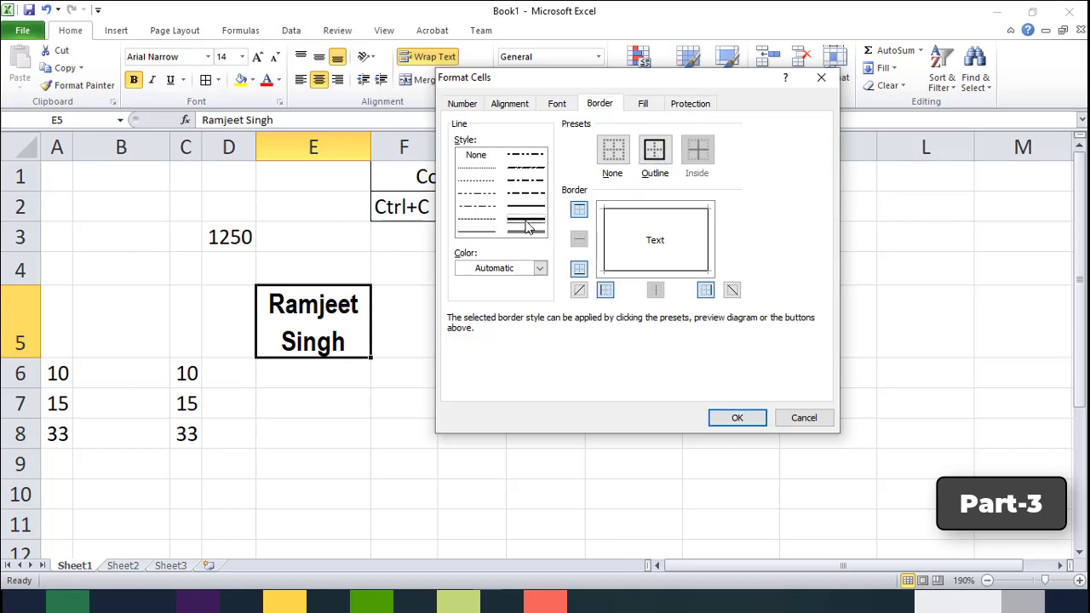
click(540, 181)
click(654, 162)
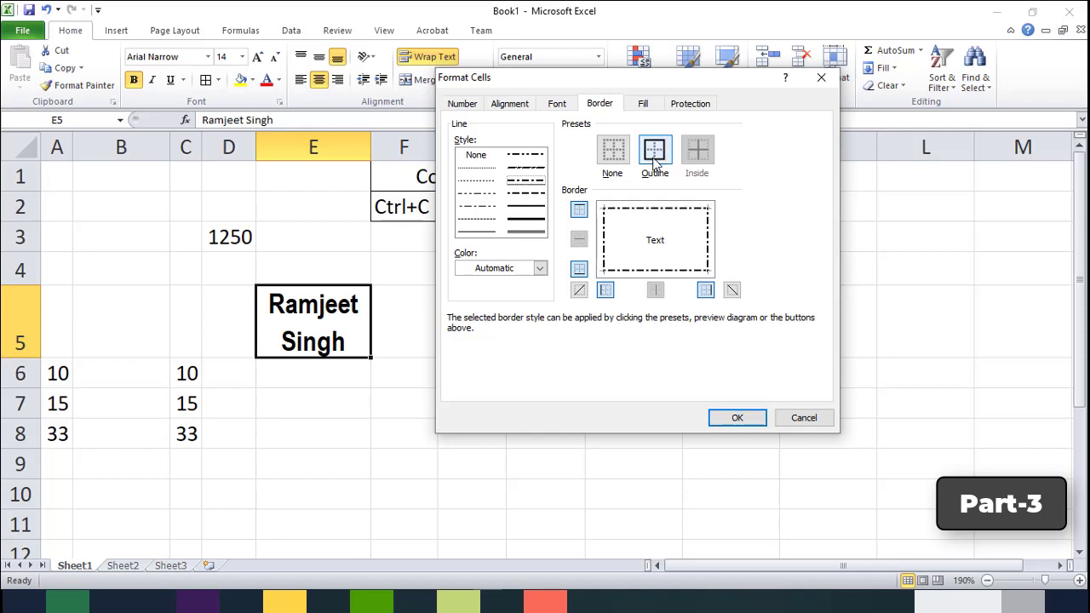
click(738, 417)
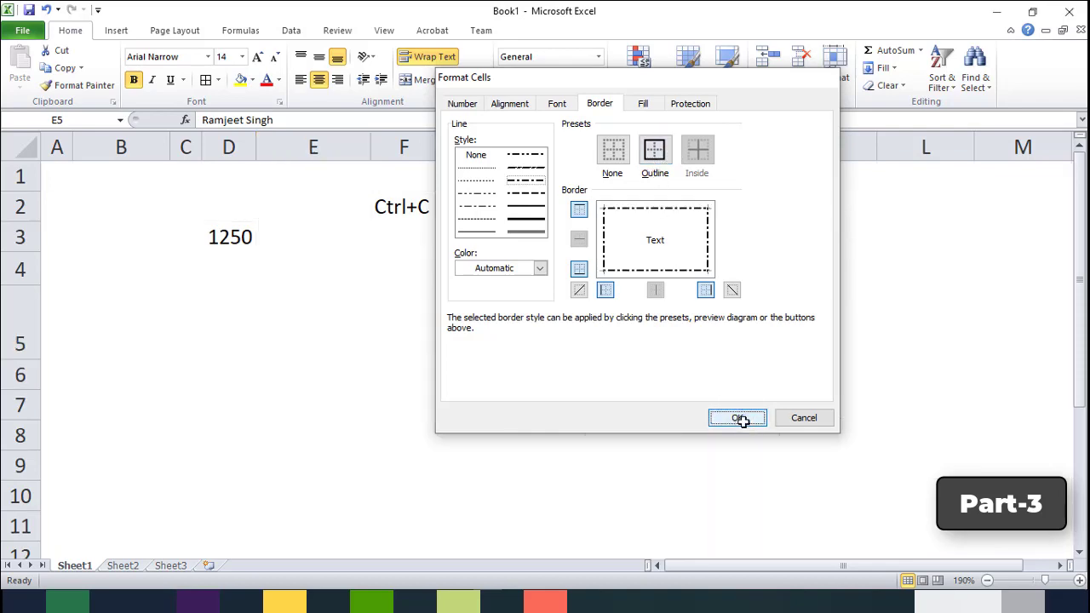
click(421, 415)
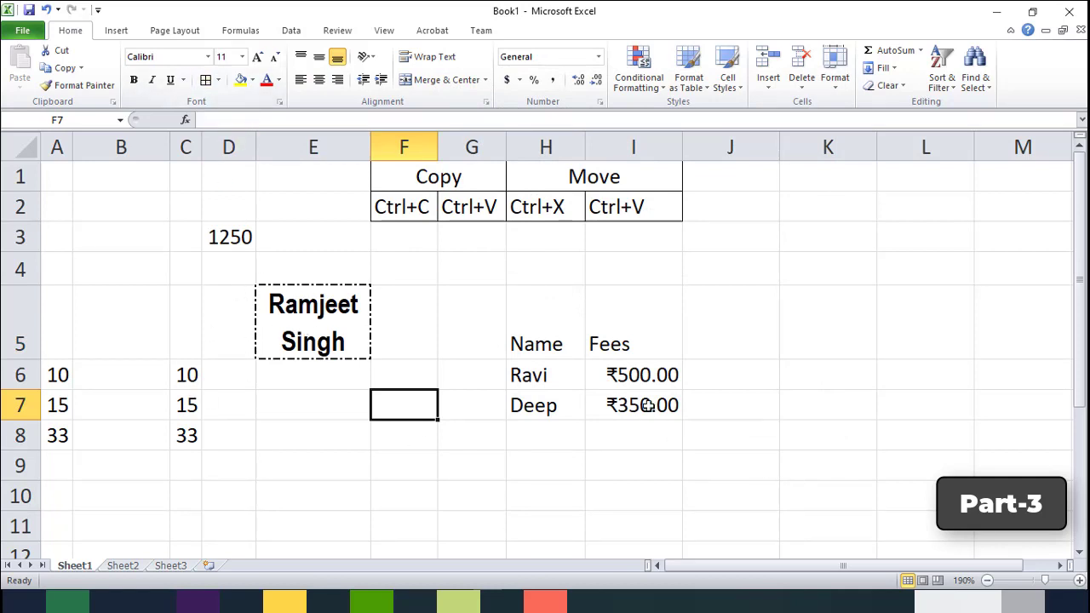
- Remove all borders from the Name and Fees table in H5:I7
drag(556, 325, 639, 397)
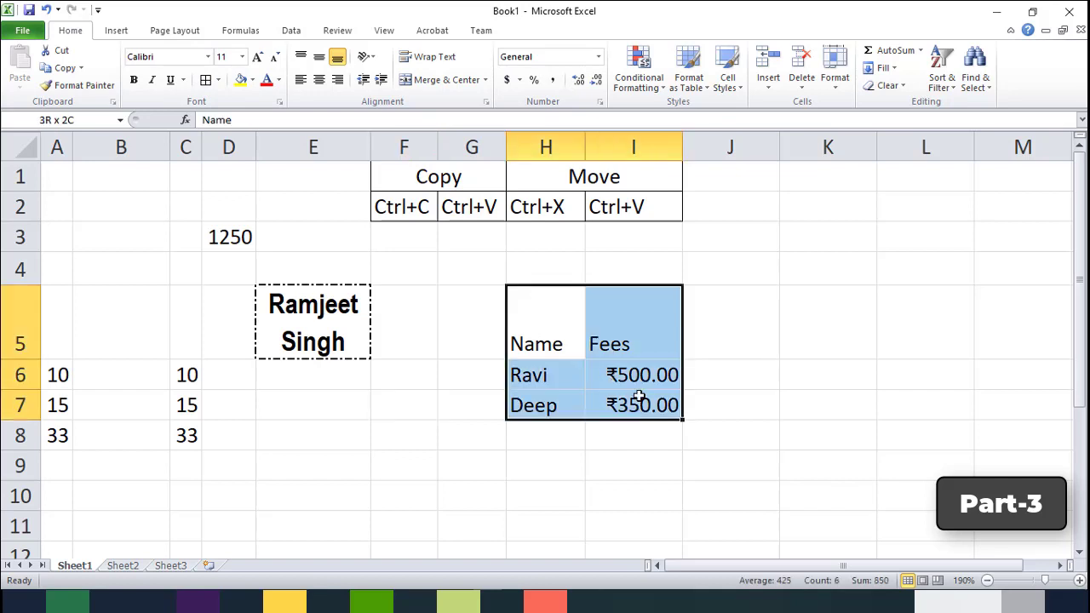
click(205, 80)
click(218, 81)
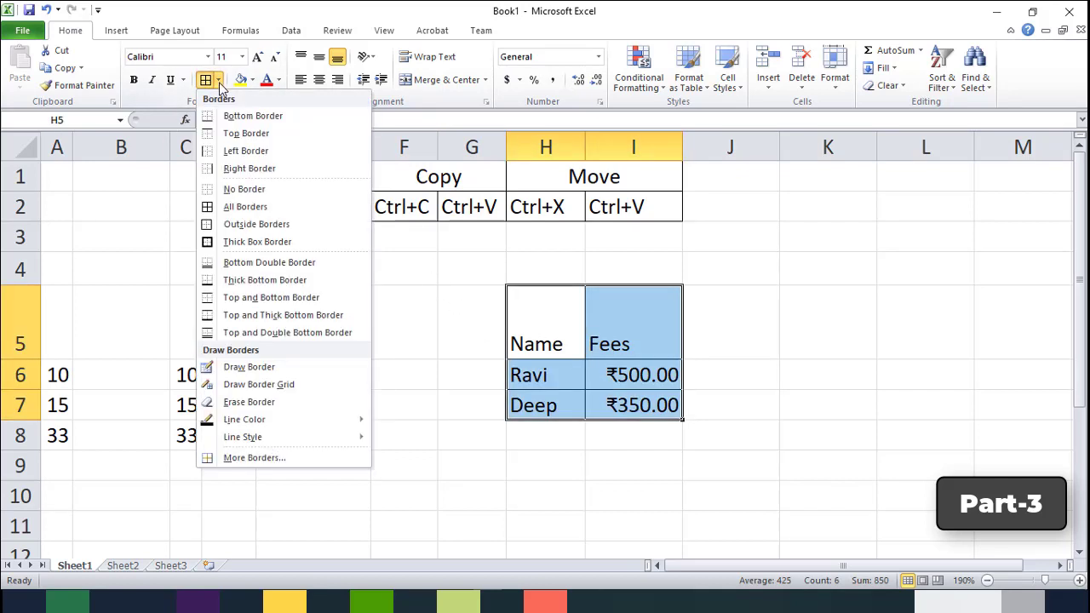
click(238, 188)
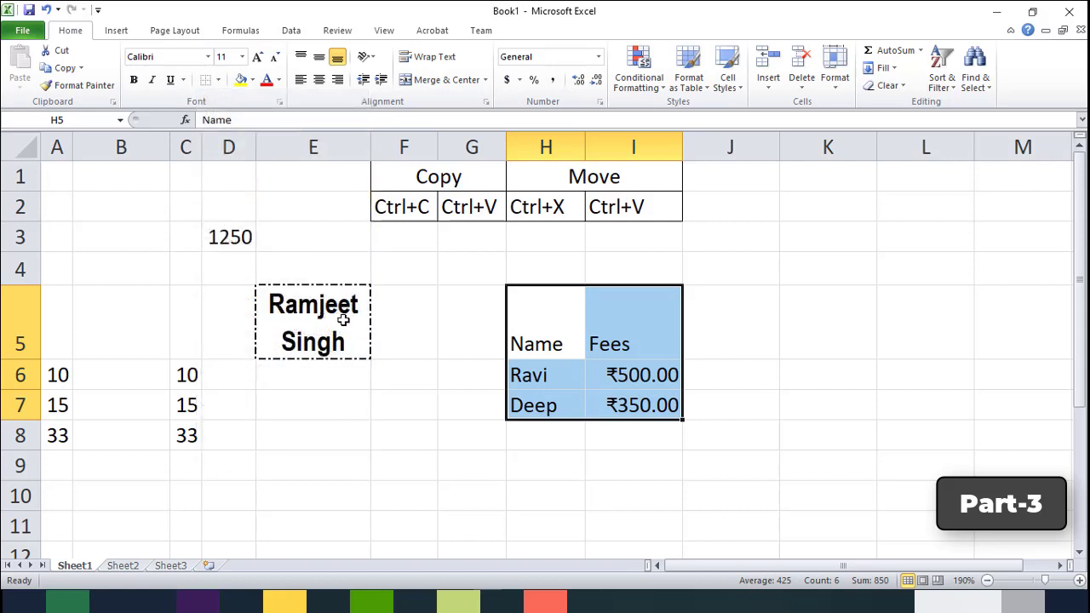
click(341, 315)
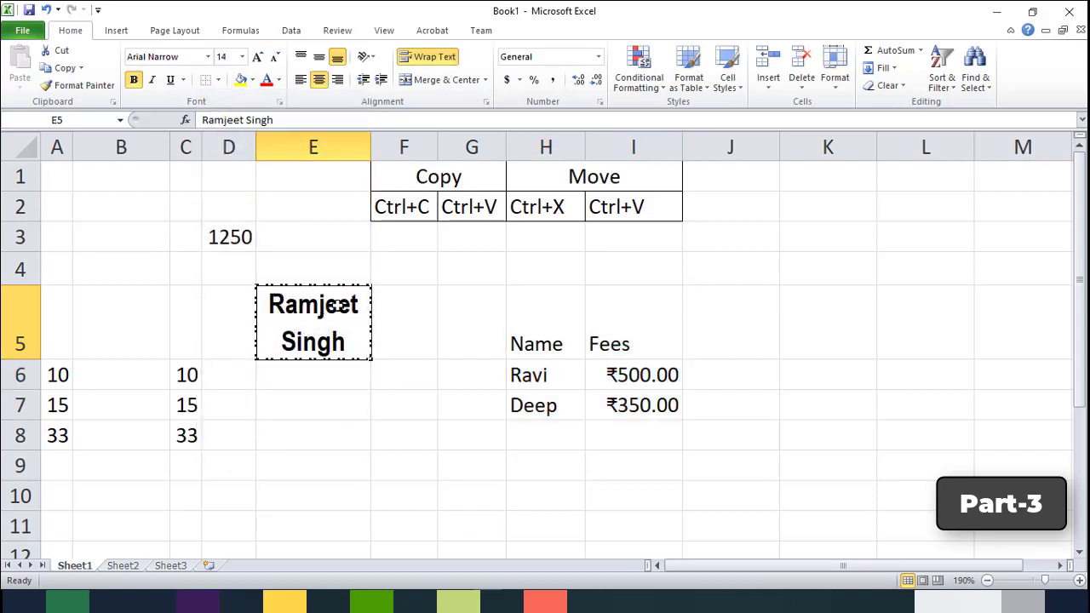
click(509, 460)
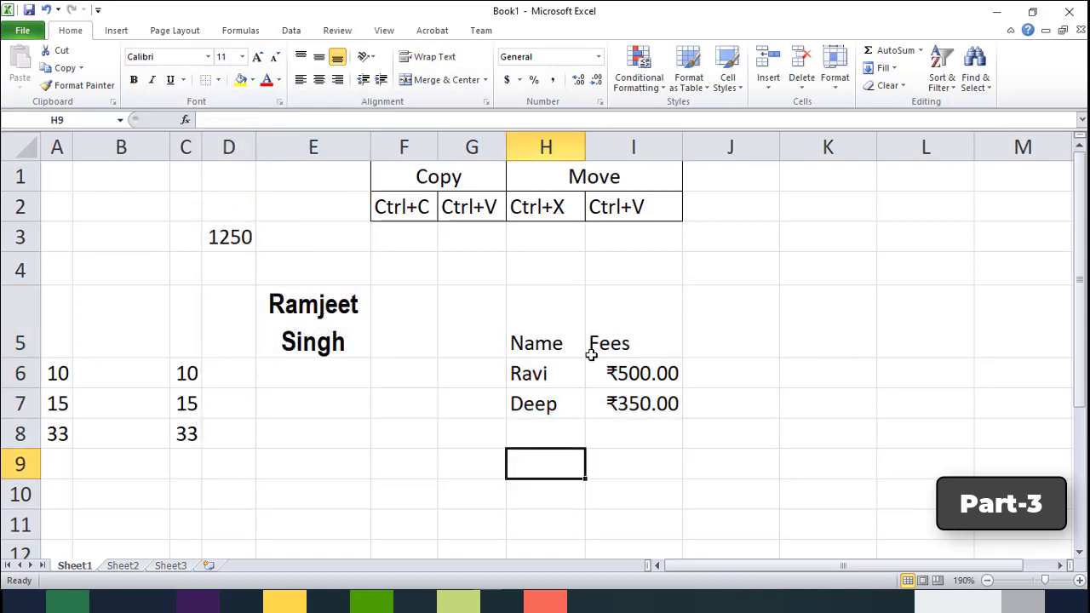
- Fill the Name heading cell H5 with a gold background
click(563, 344)
click(846, 89)
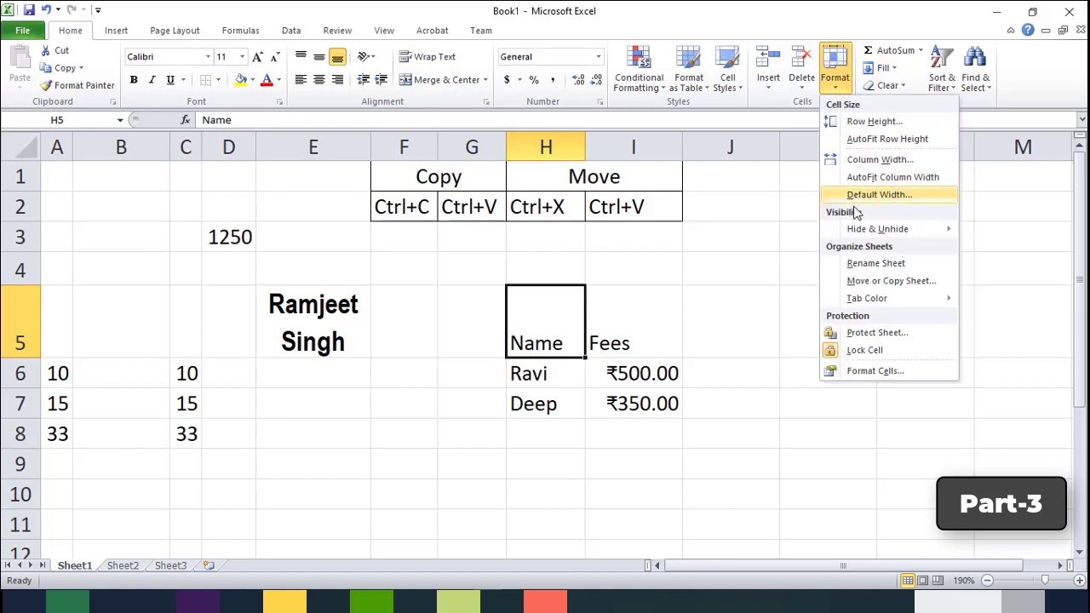
click(873, 373)
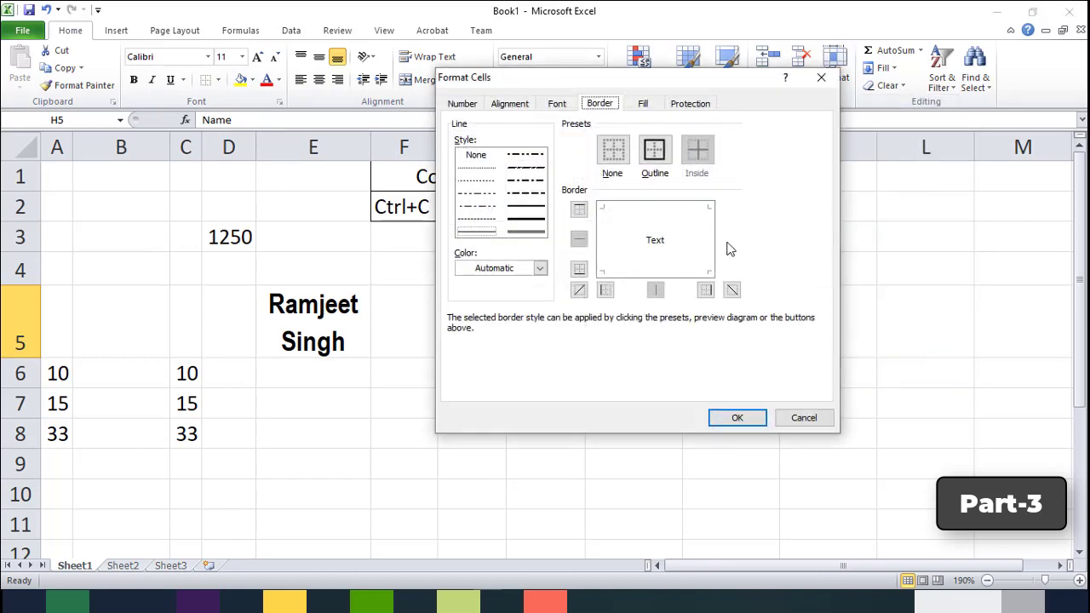
click(643, 104)
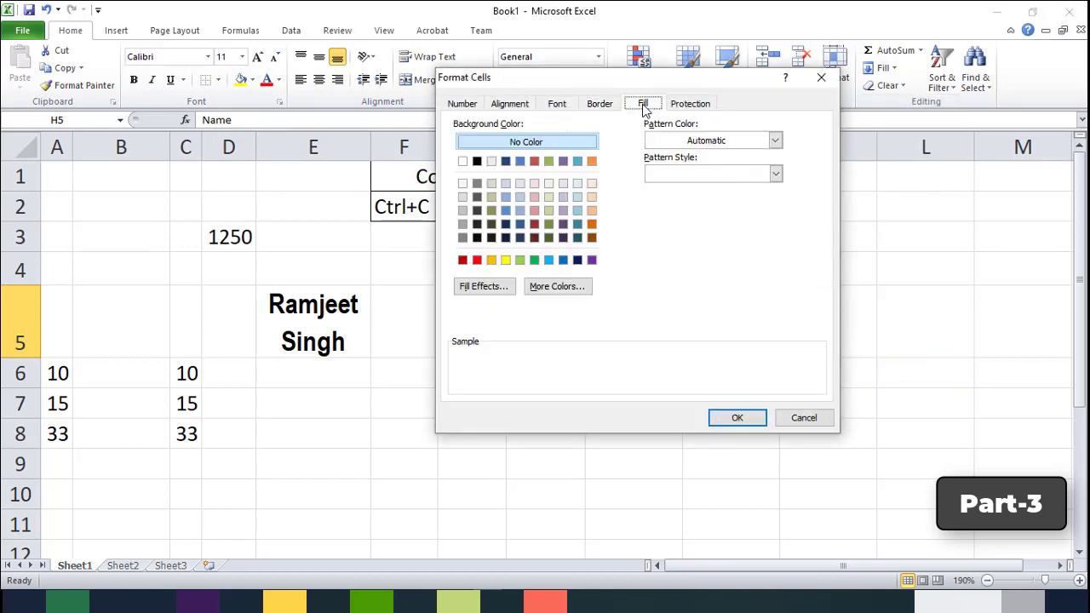
click(492, 260)
drag(544, 77, 737, 77)
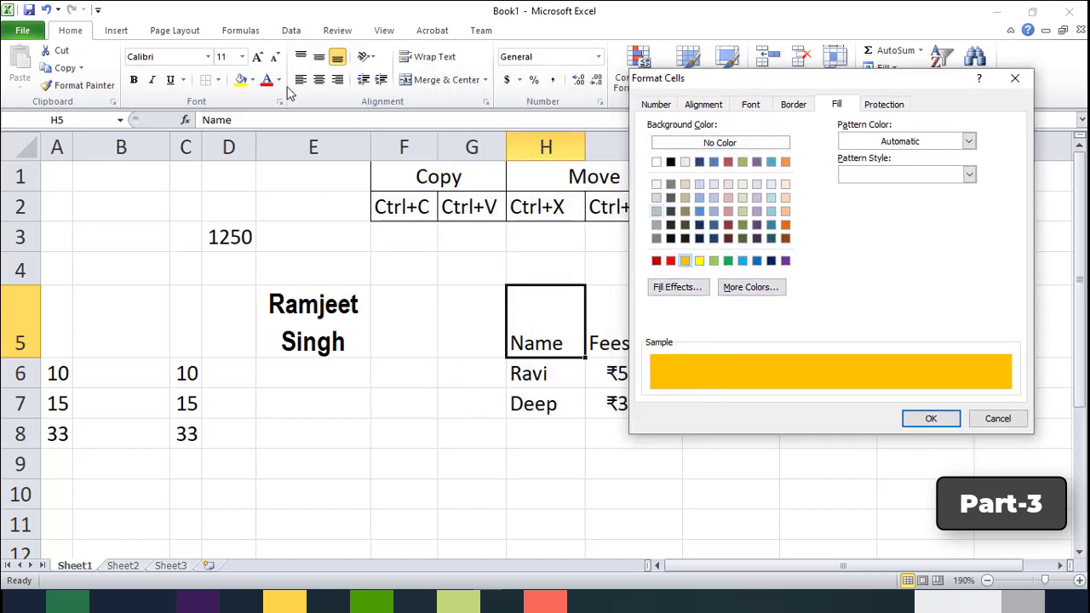
click(924, 419)
click(657, 434)
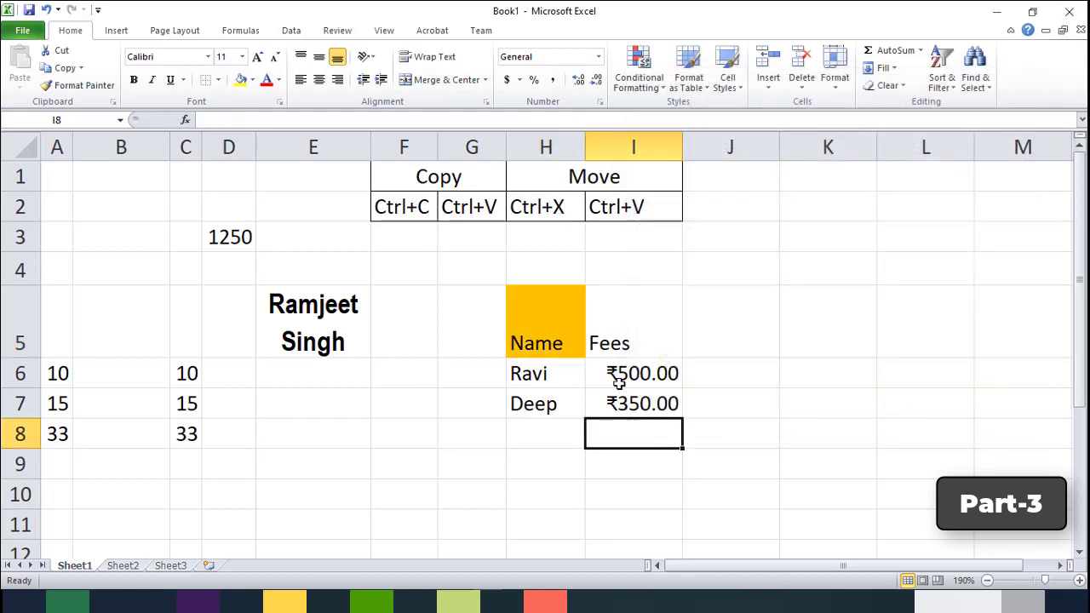
- Give the Fees cells I5:I7 a light aqua fill and dark red text
click(657, 320)
drag(657, 320, 652, 394)
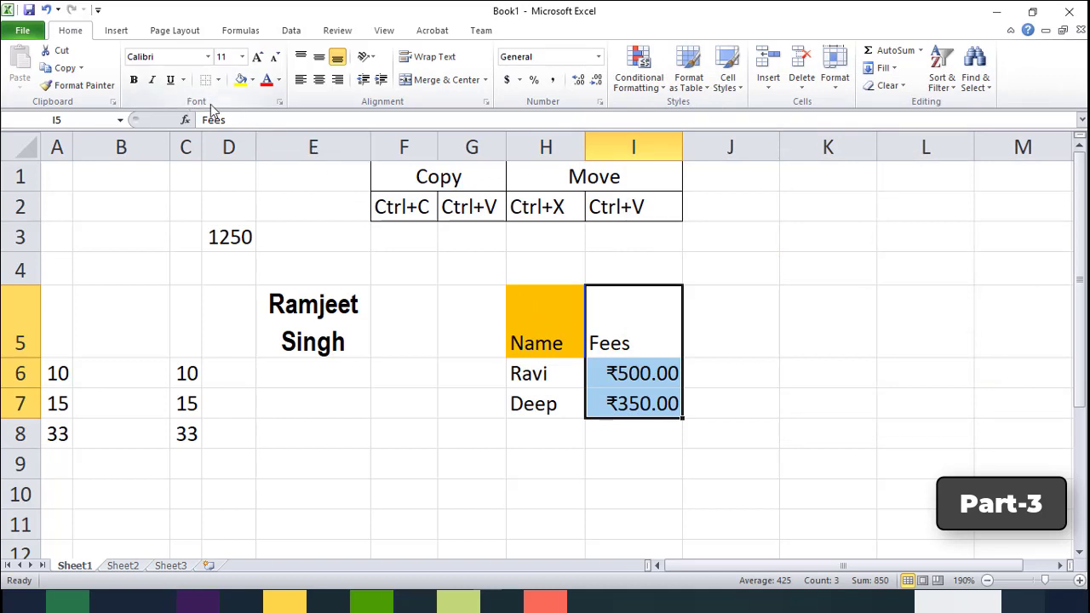
click(252, 81)
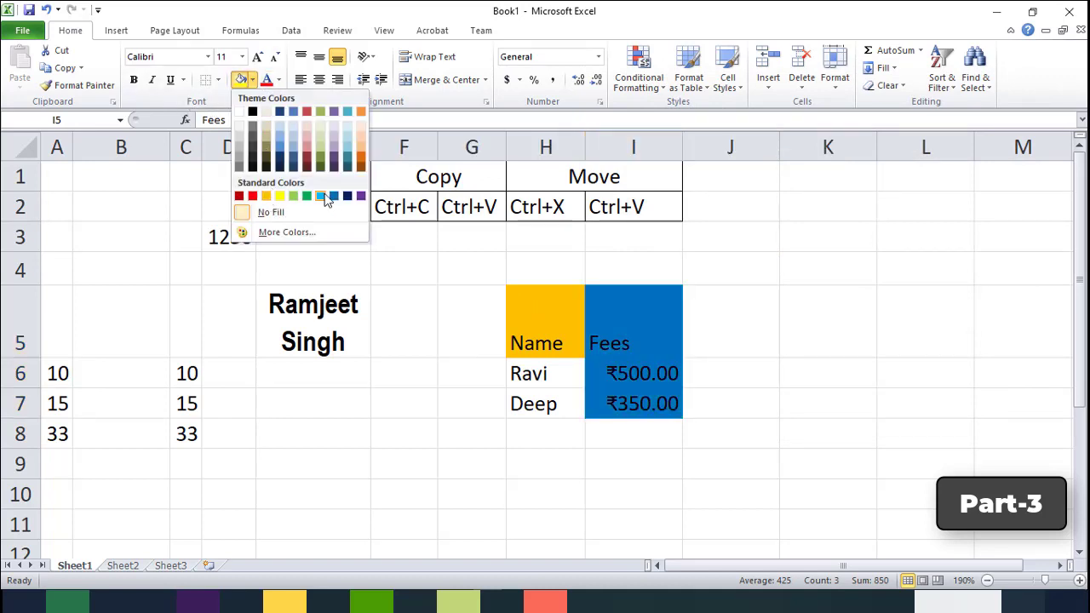
click(348, 124)
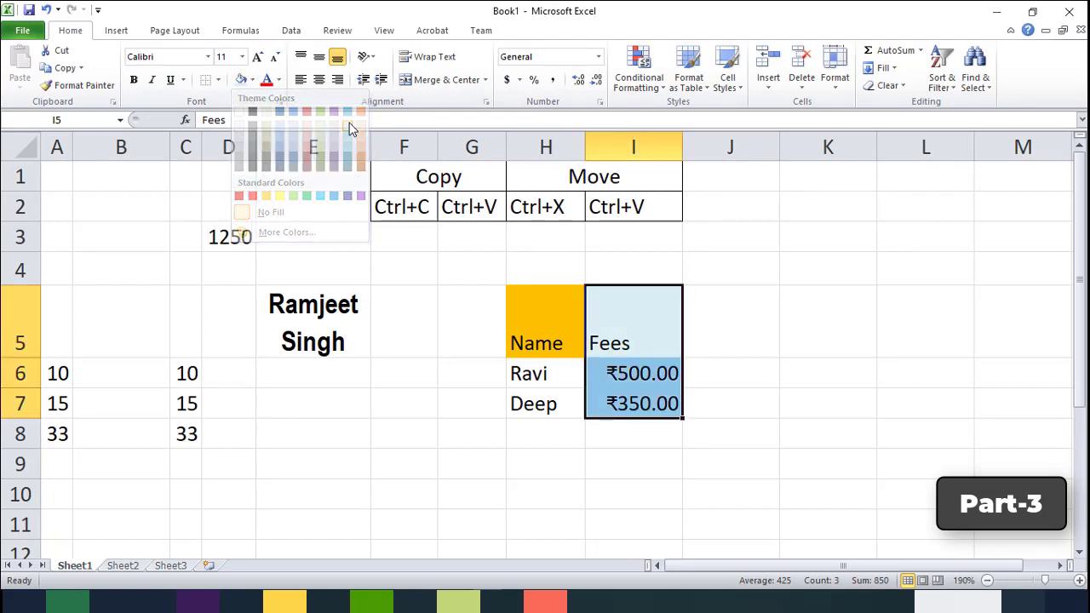
click(267, 80)
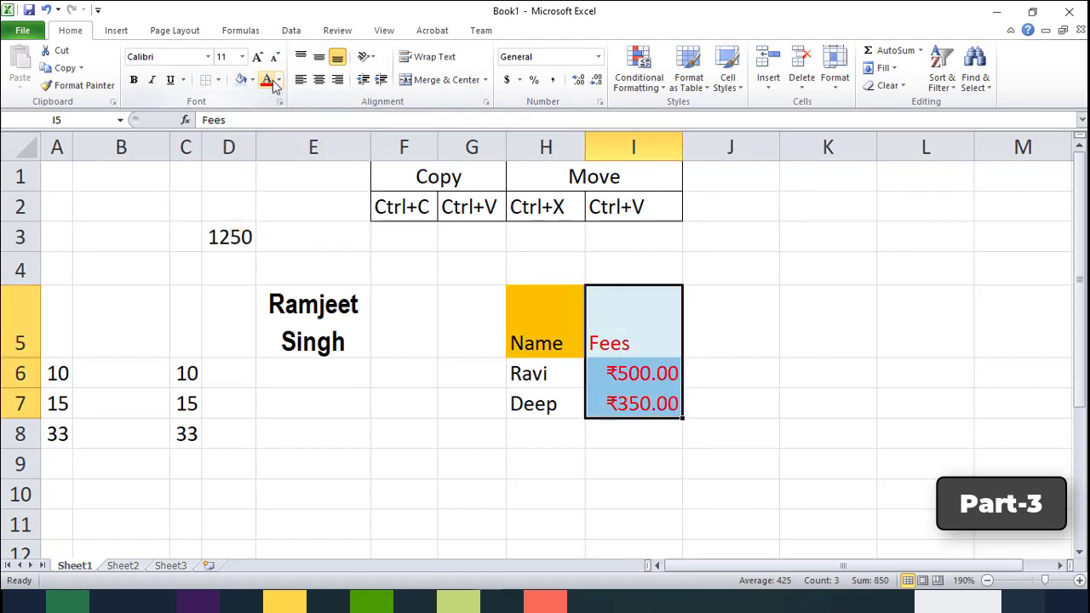
click(280, 81)
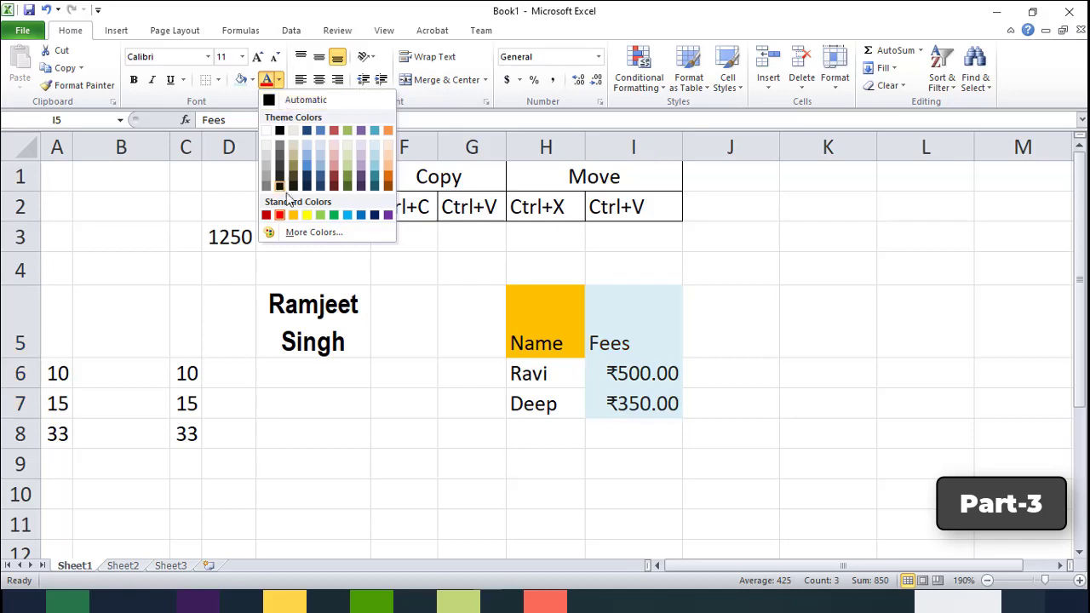
click(267, 215)
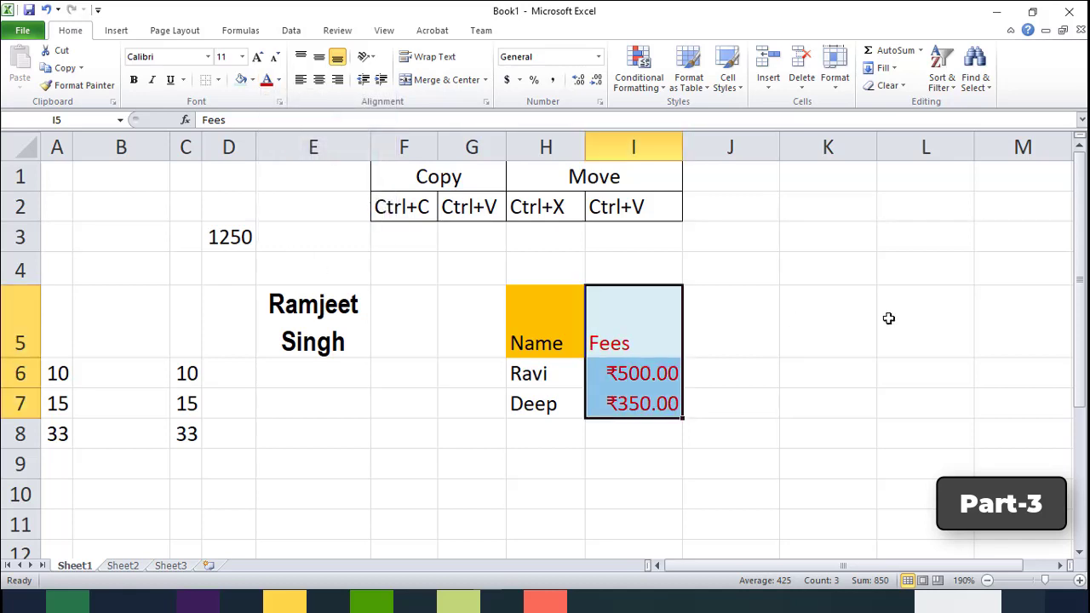
click(835, 77)
click(861, 373)
click(890, 106)
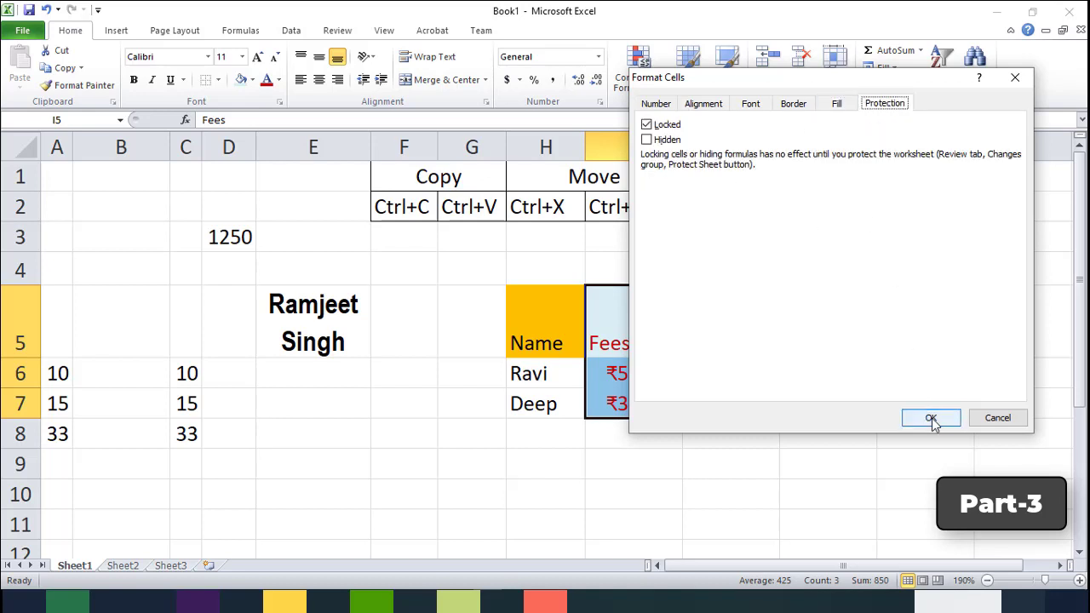
click(660, 103)
click(705, 106)
click(751, 104)
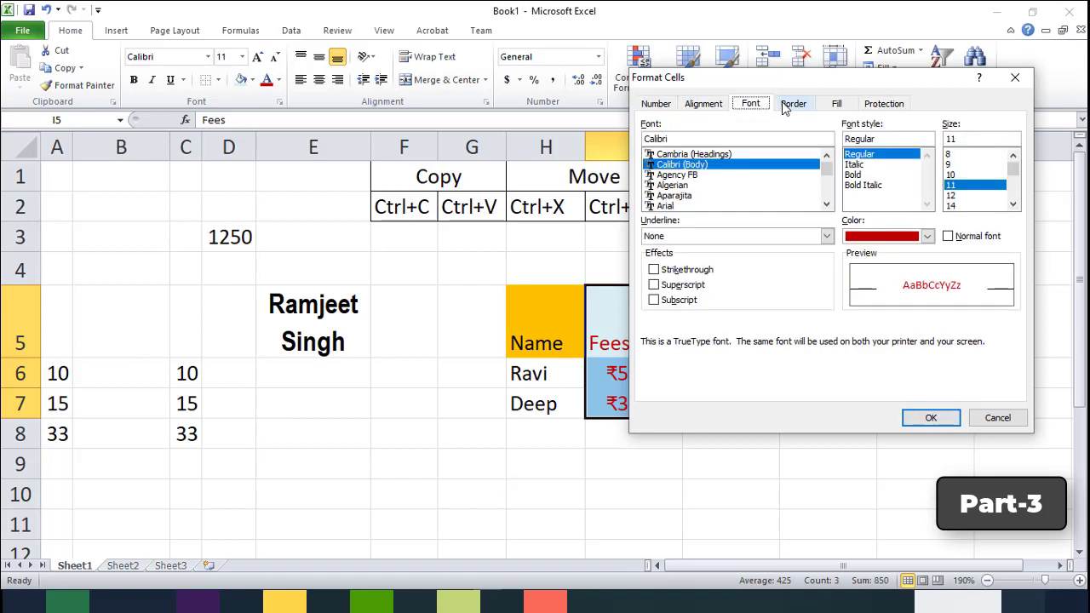
click(793, 104)
click(837, 104)
click(886, 105)
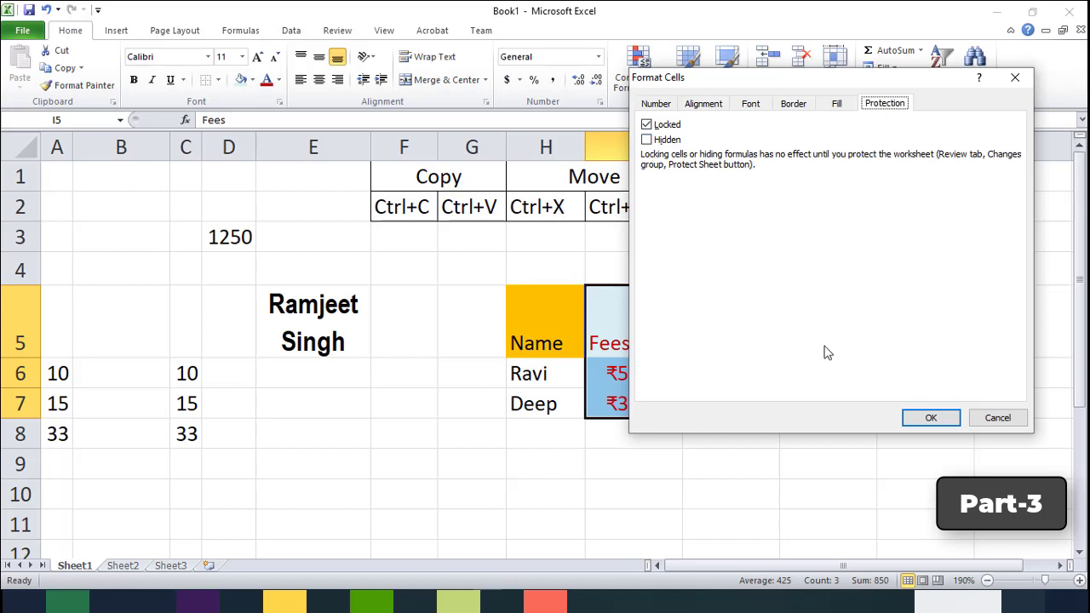
click(993, 424)
click(674, 427)
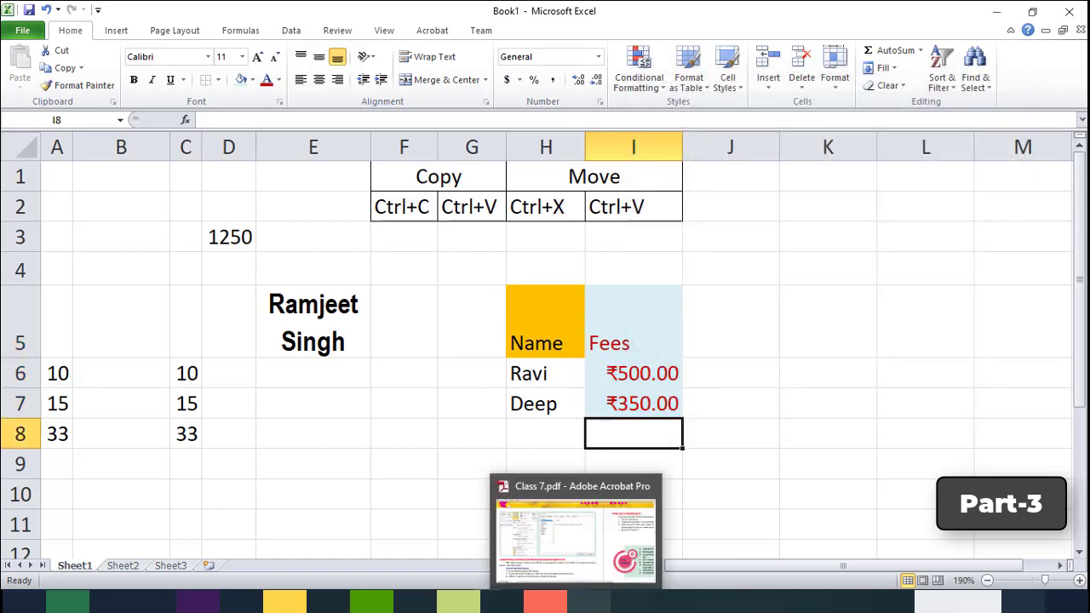
click(579, 596)
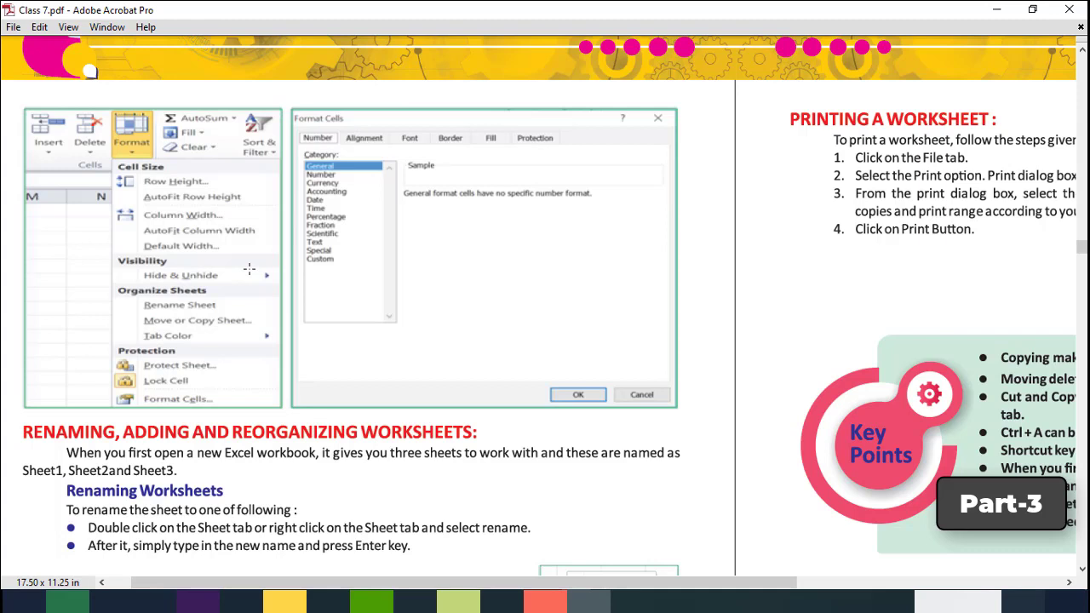
- Scroll Class 7.pdf down to the Adding Worksheets section, then return to Excel's Book1
scroll(465, 426, down, 1)
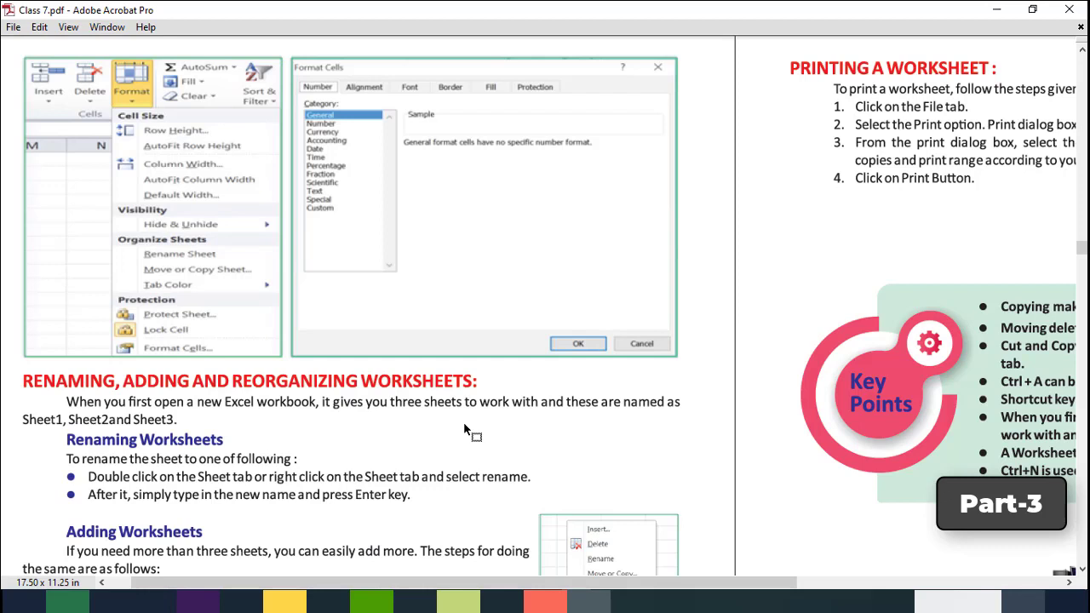
scroll(356, 418, down, 1)
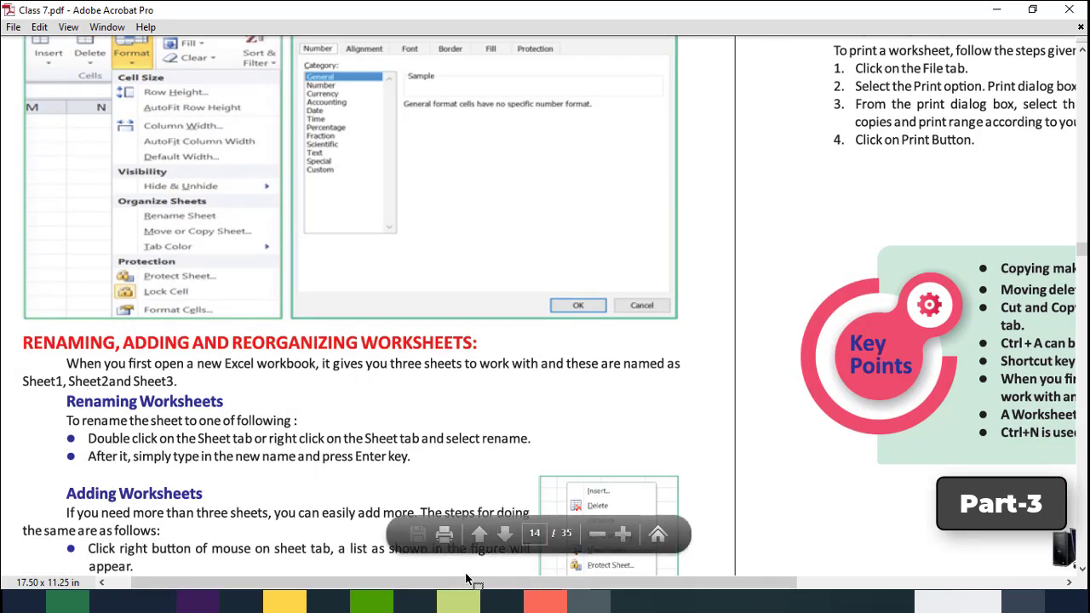
mouse_move(460, 601)
click(485, 532)
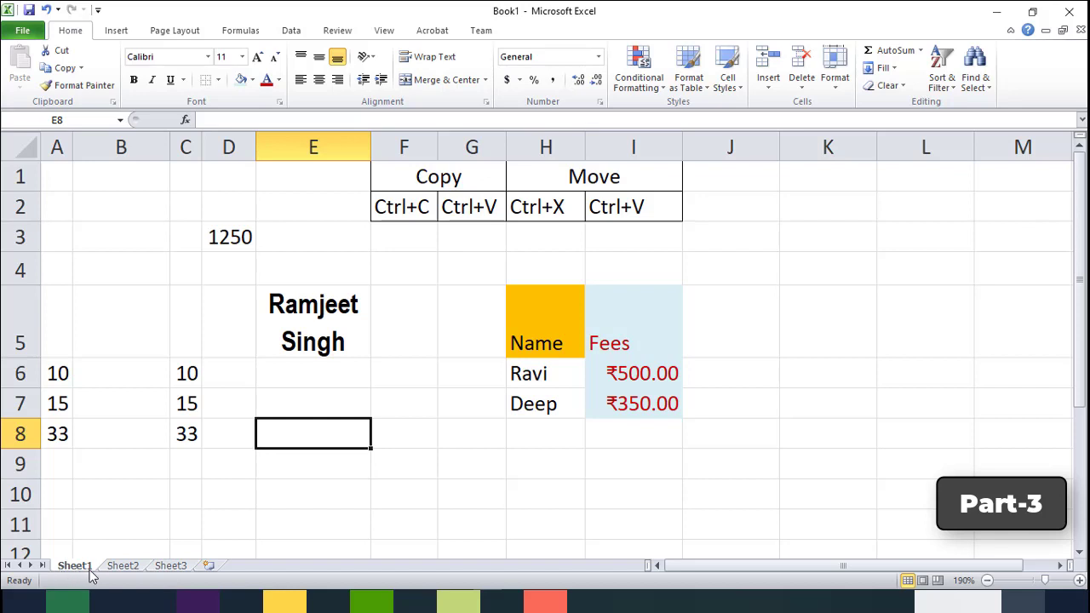
- Insert a new sheet, then delete both Sheet4 and Sheet3, leaving Sheet1 and Sheet2
right_click(170, 567)
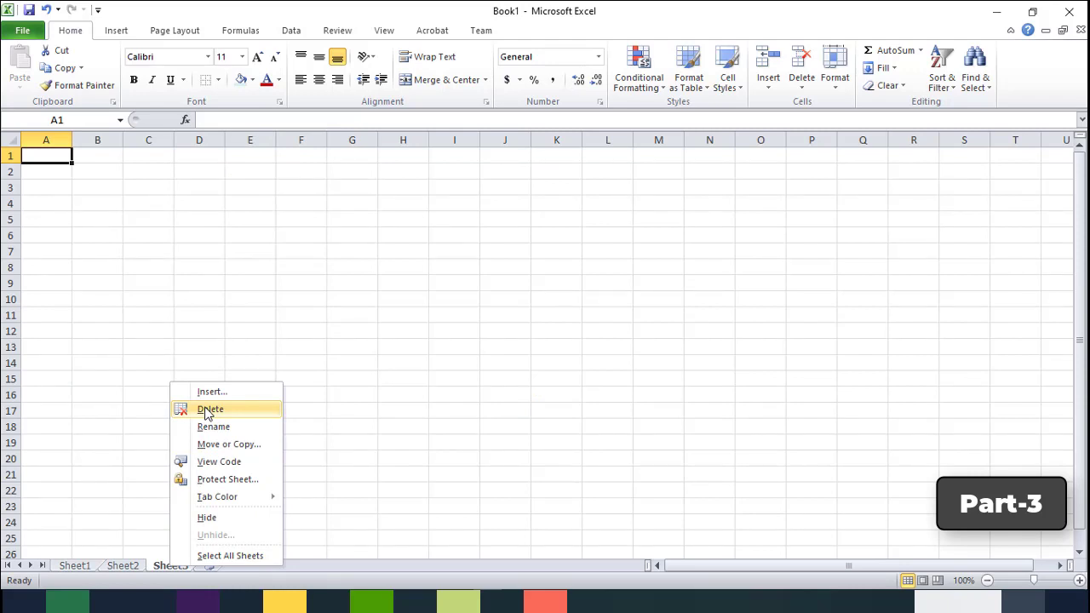
key(Escape)
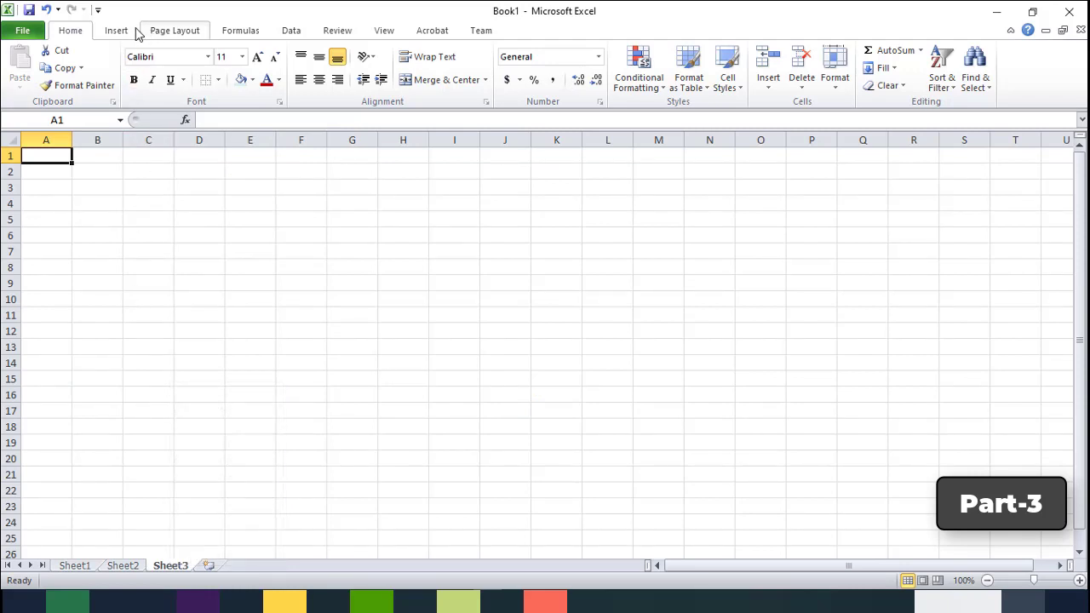
click(769, 86)
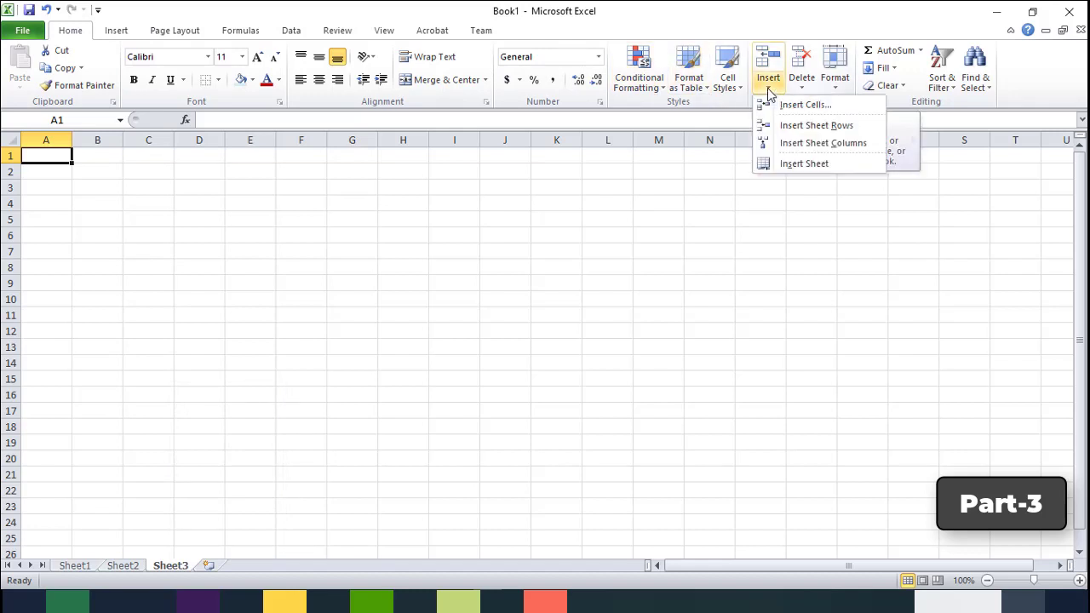
click(792, 164)
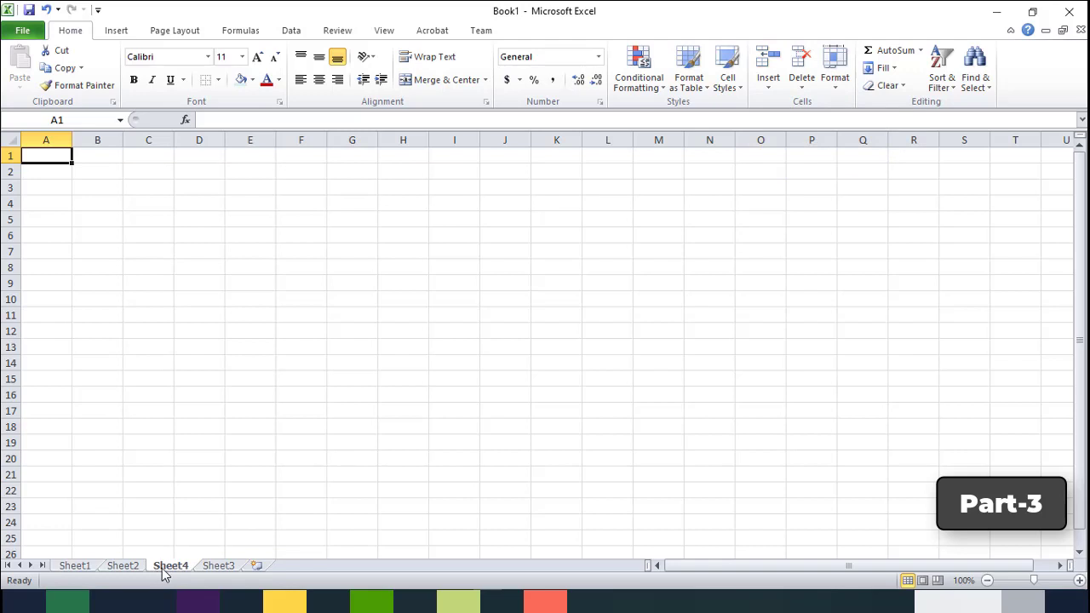
click(803, 84)
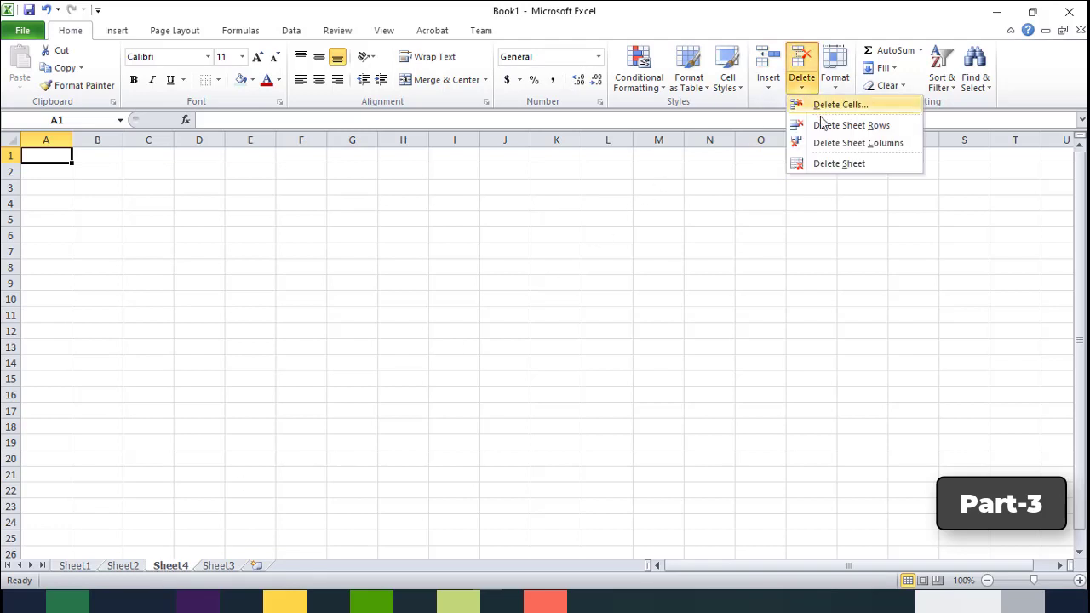
click(829, 167)
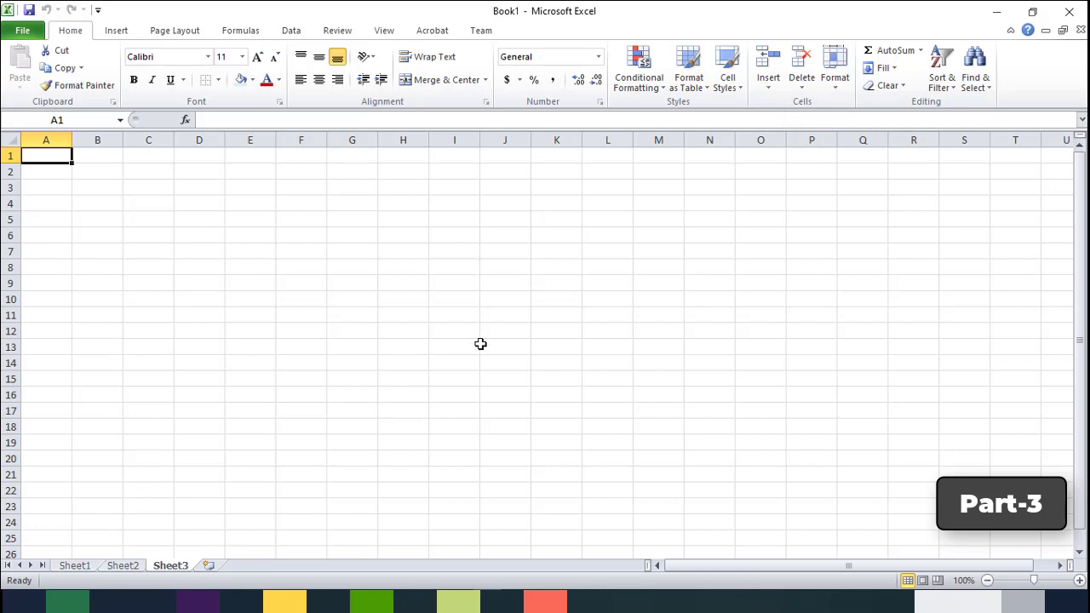
click(802, 85)
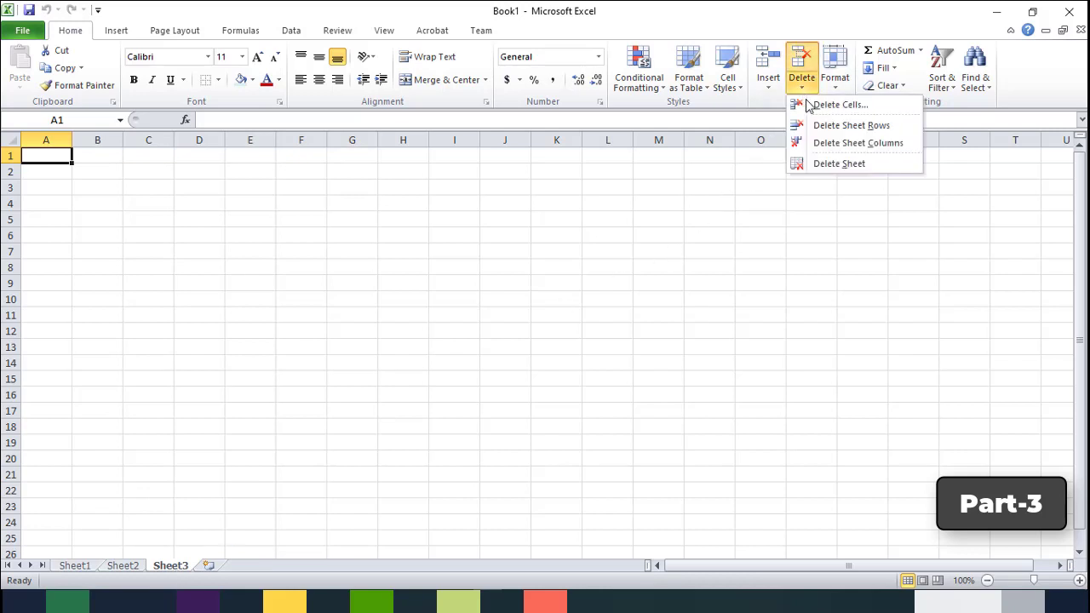
click(827, 163)
click(556, 332)
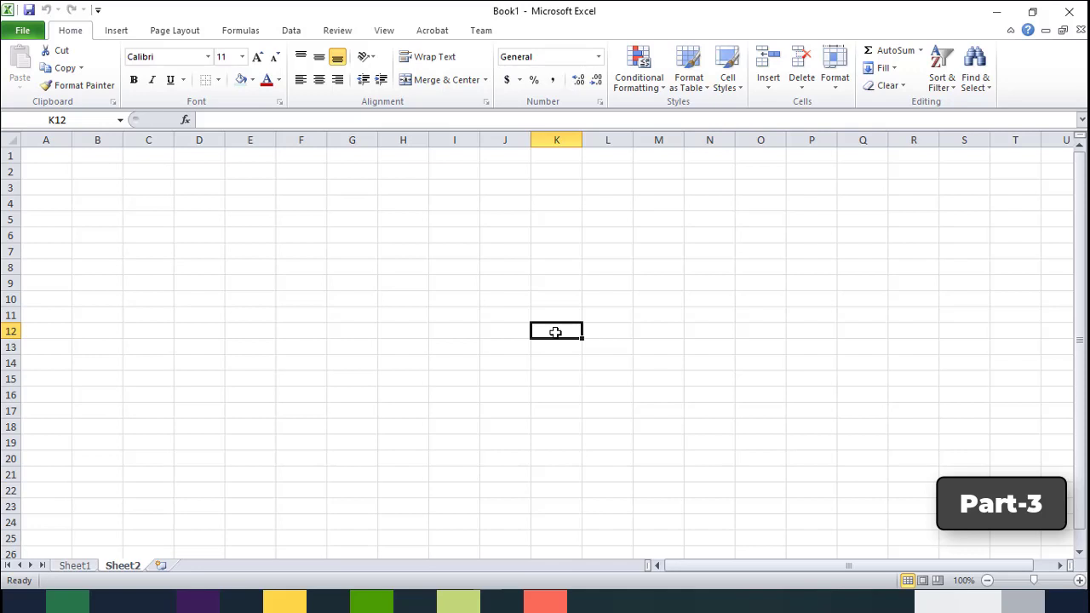
- Insert a blank worksheet, Sheet5, before Sheet2 from the Sheet2 tab's Insert dialog
click(452, 297)
right_click(122, 577)
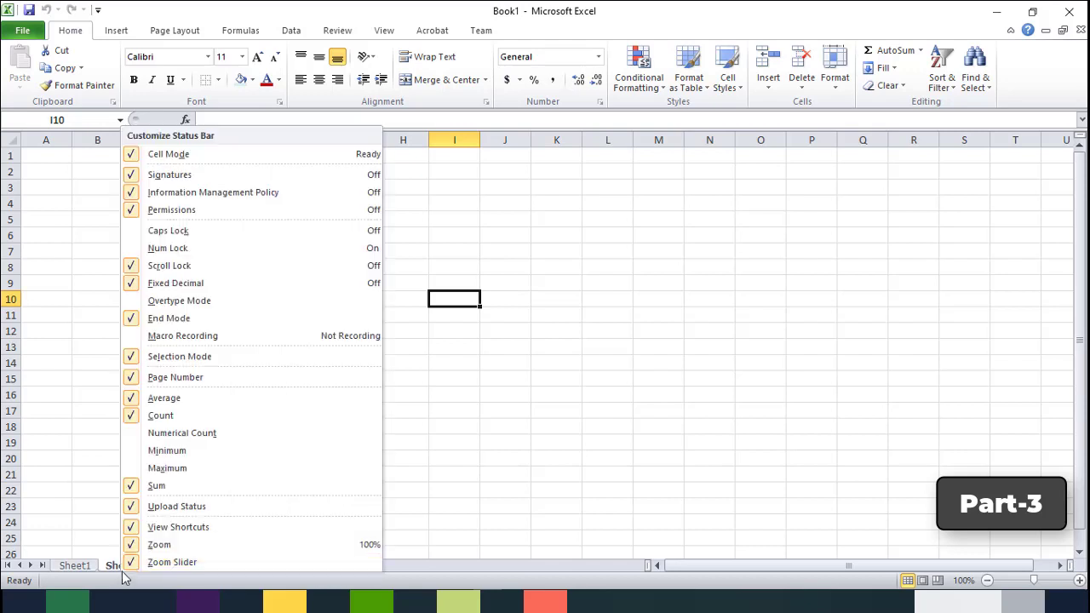
right_click(115, 568)
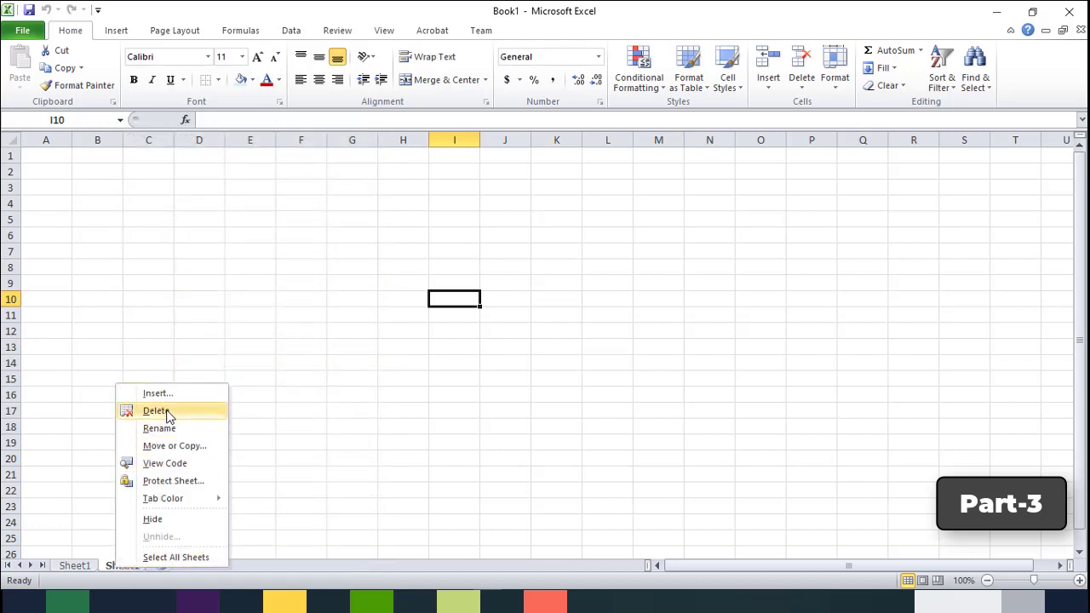
click(160, 394)
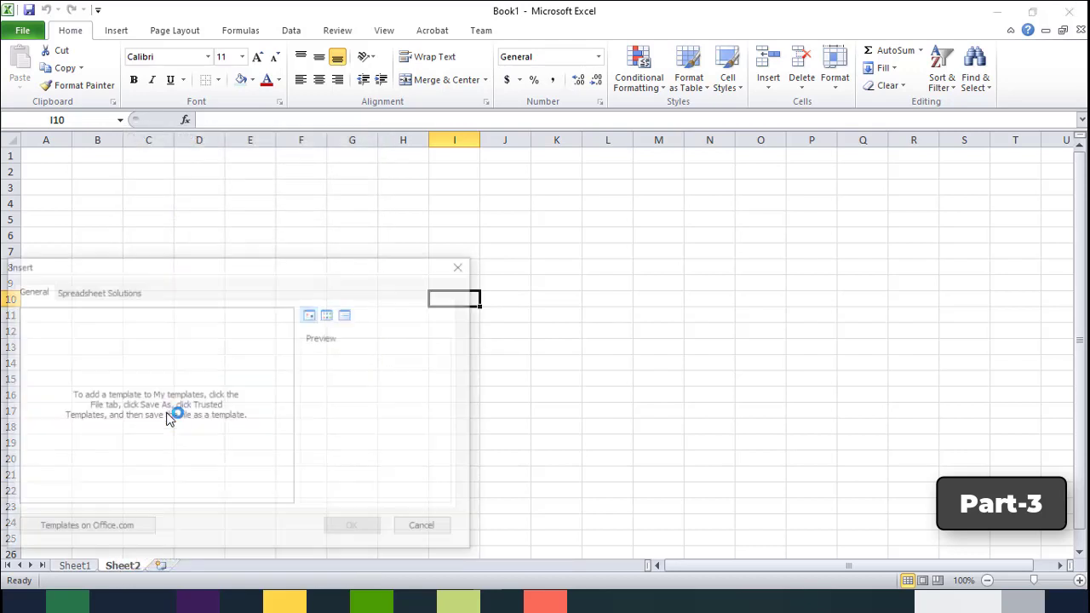
drag(120, 271, 339, 221)
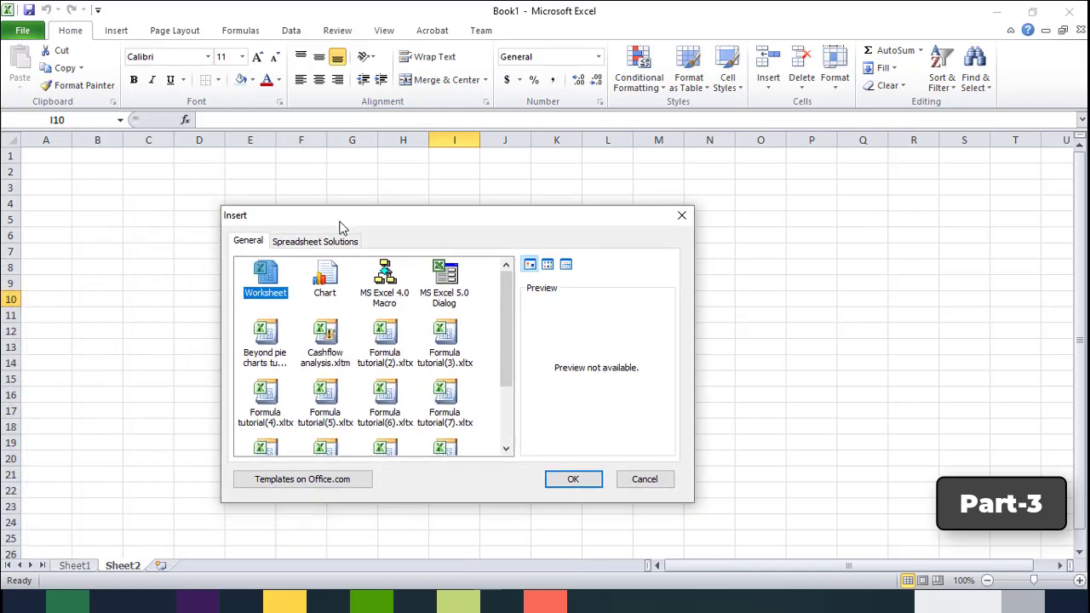
click(569, 480)
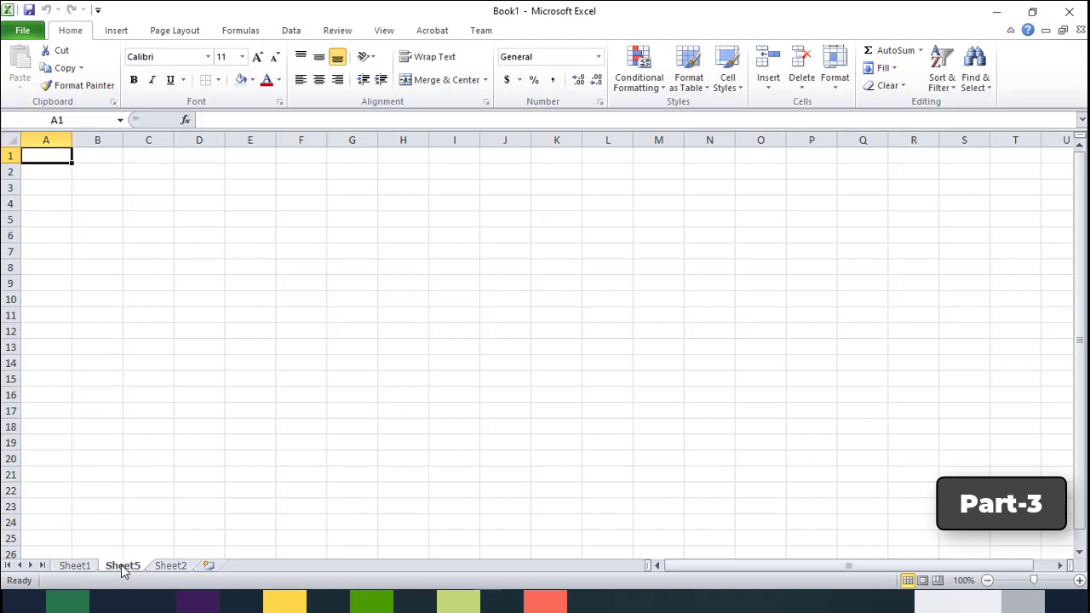
mouse_move(126, 569)
mouse_down()
mouse_move(155, 556)
mouse_move(228, 556)
mouse_up()
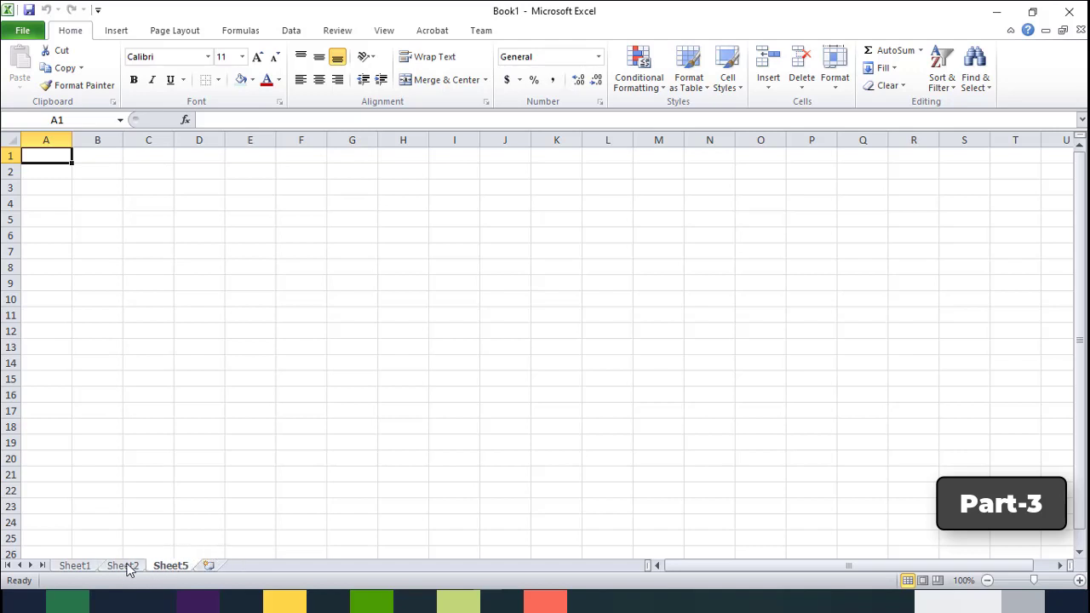
drag(123, 572, 216, 564)
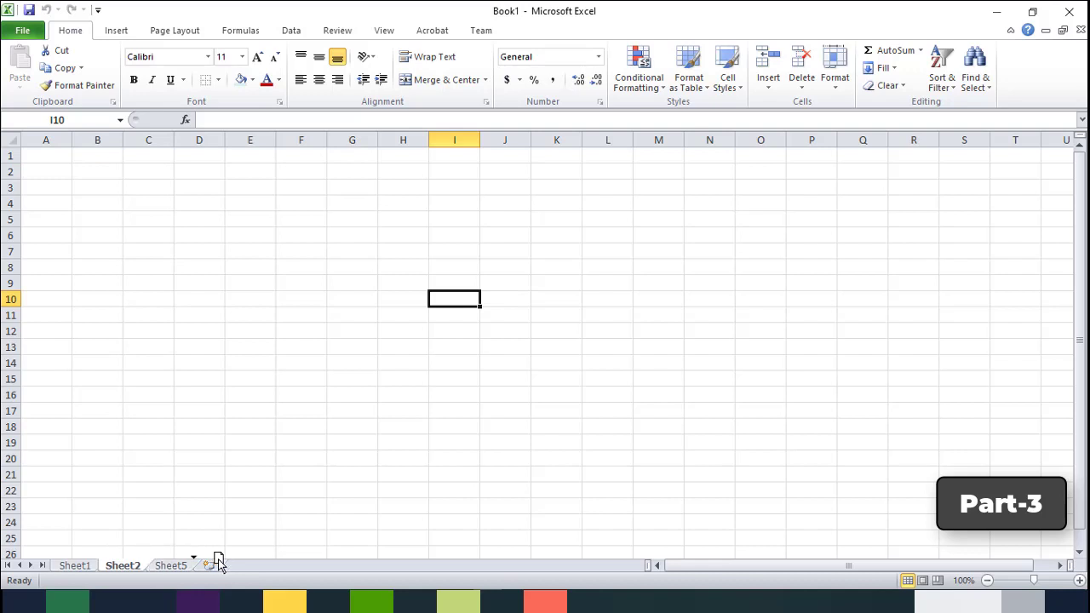
drag(216, 564, 212, 562)
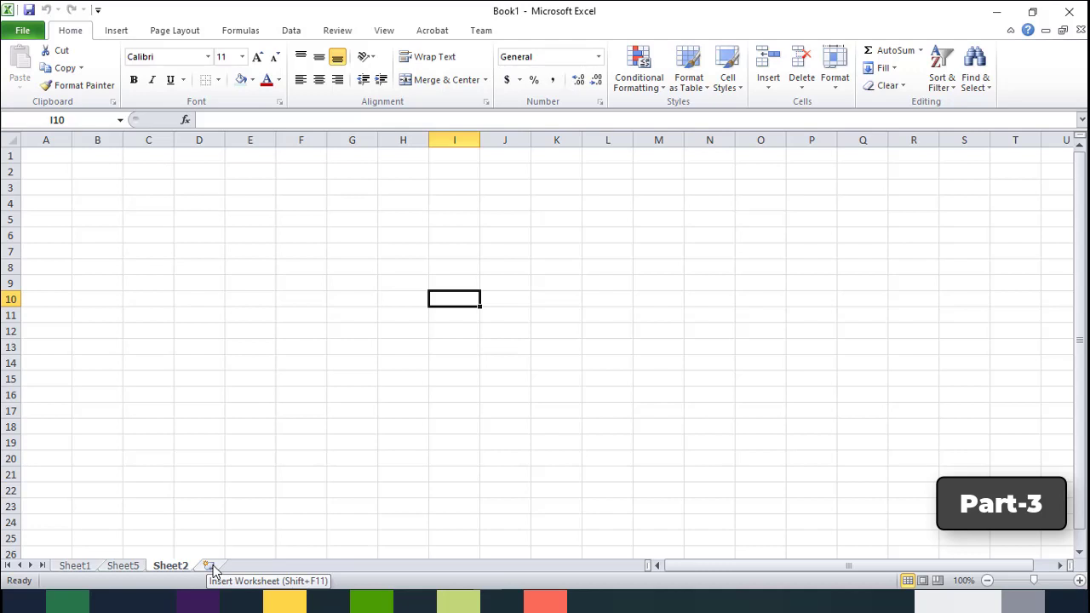
- Rename Sheet2 to 'deep' and start renaming Sheet5
right_click(169, 569)
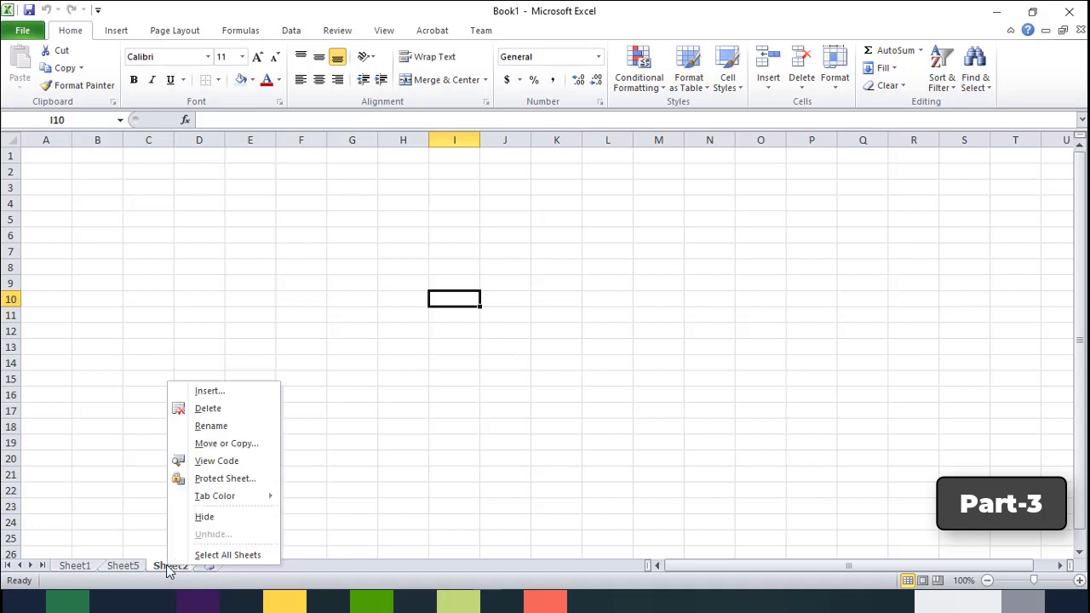
click(200, 431)
text(deep)
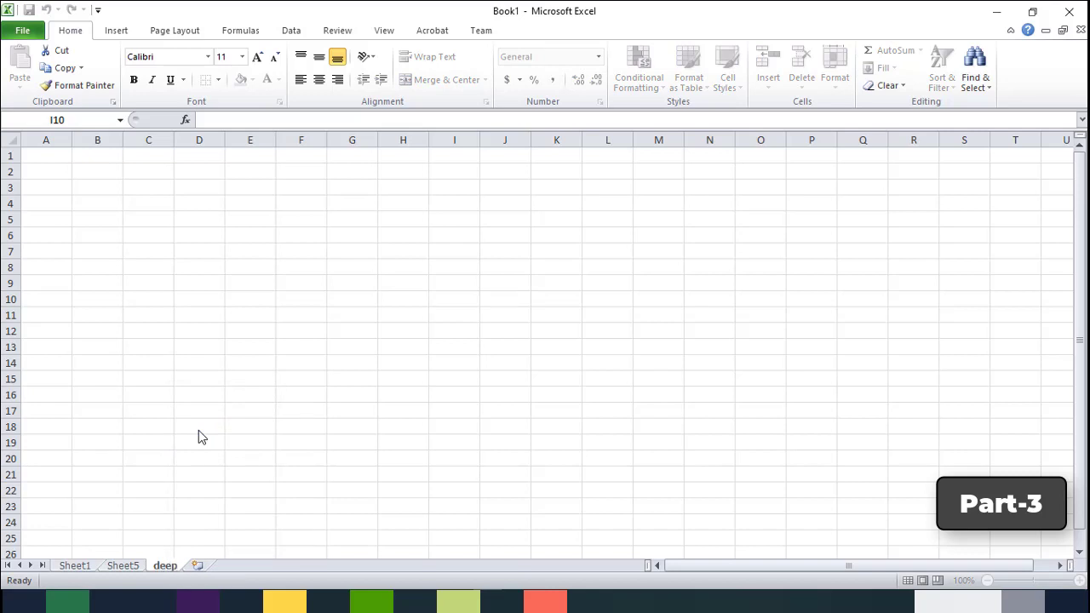
right_click(123, 568)
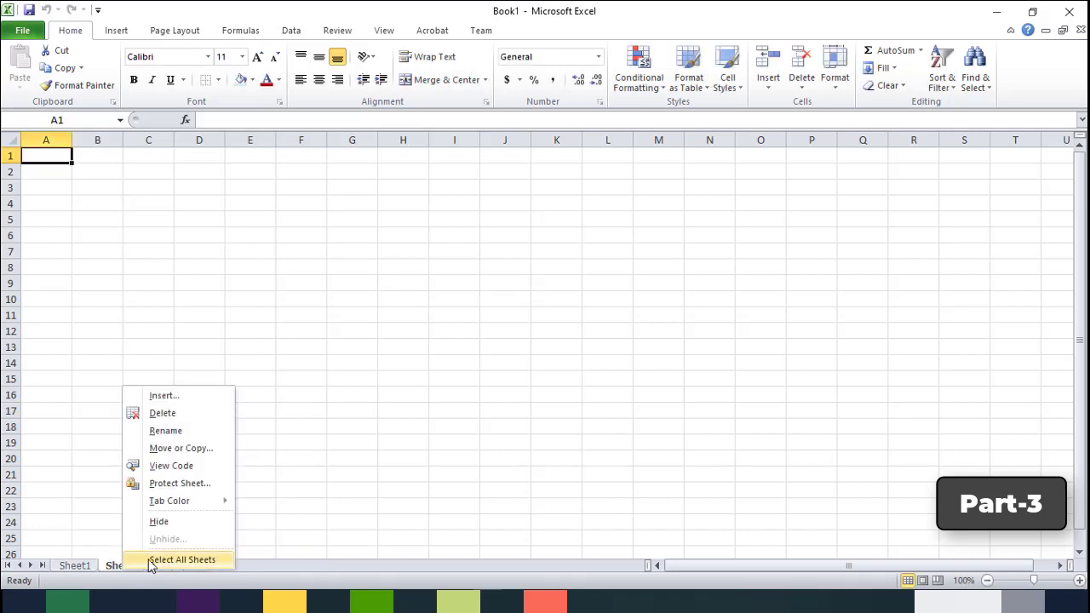
click(167, 431)
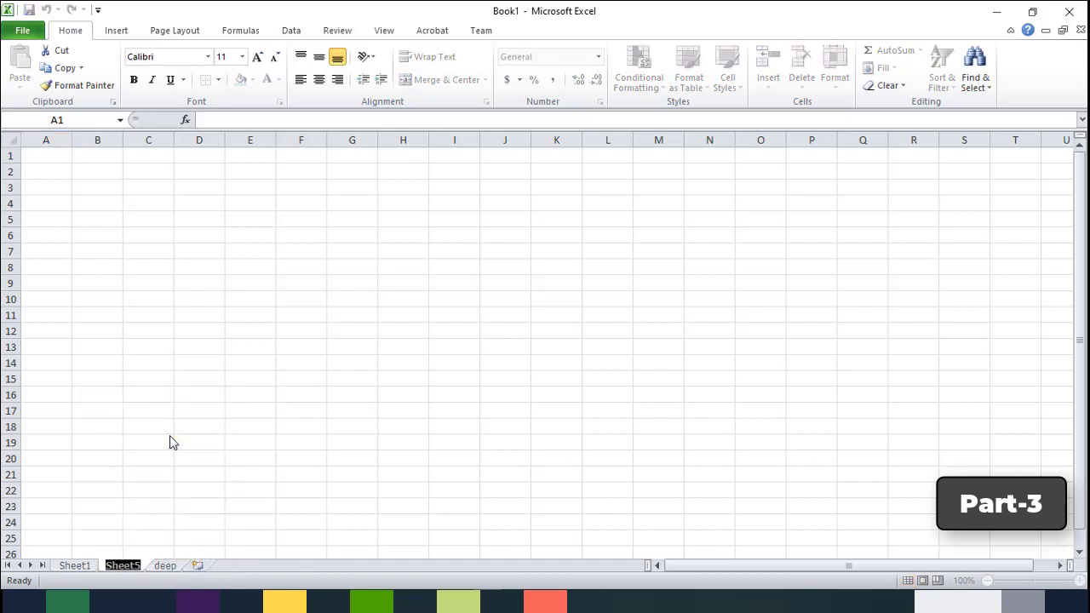
- Name Sheet5 'hery', move it to the end, and drag deep before Sheet1
text(h)
text(ero)
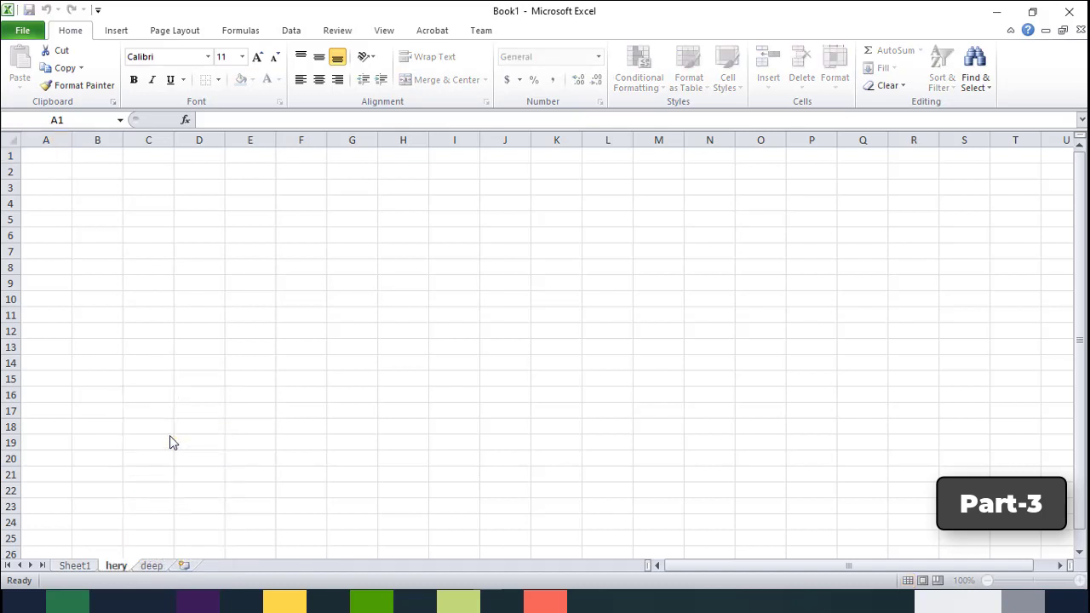
key(Return)
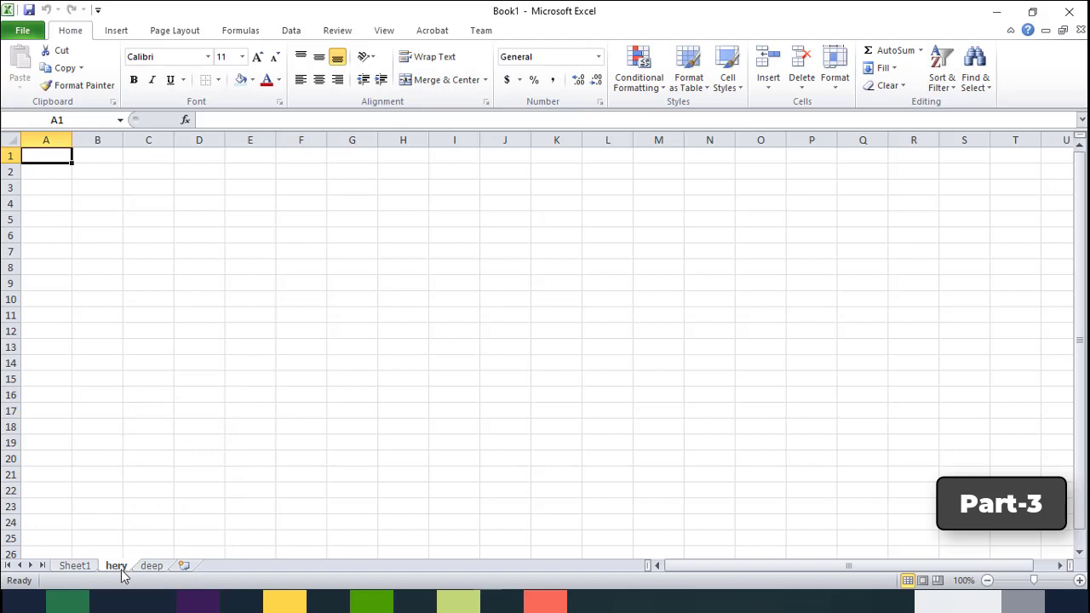
right_click(124, 571)
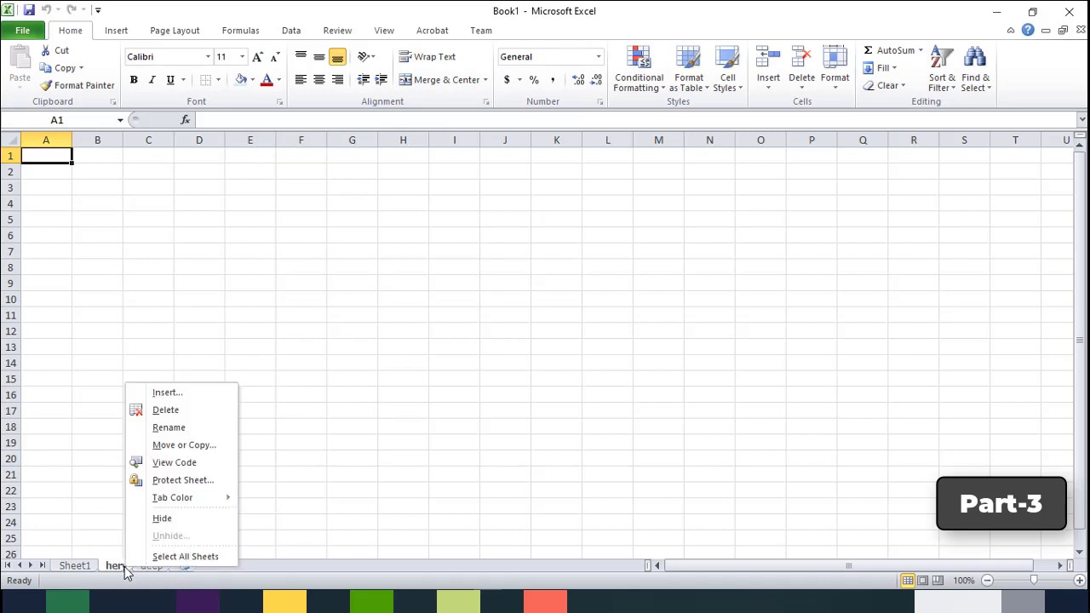
click(194, 447)
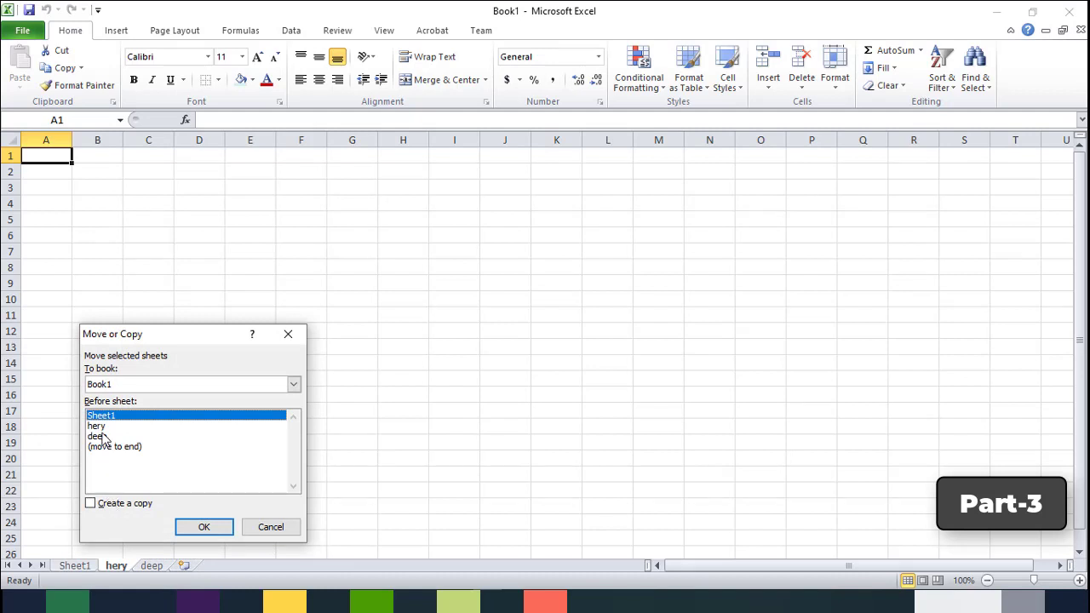
click(102, 427)
click(116, 450)
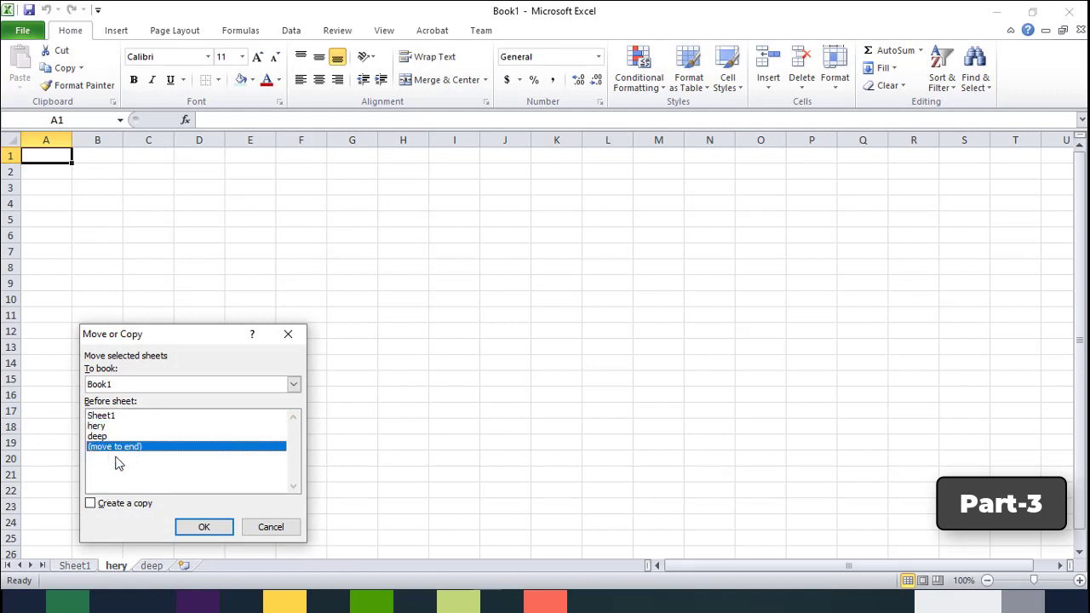
click(213, 529)
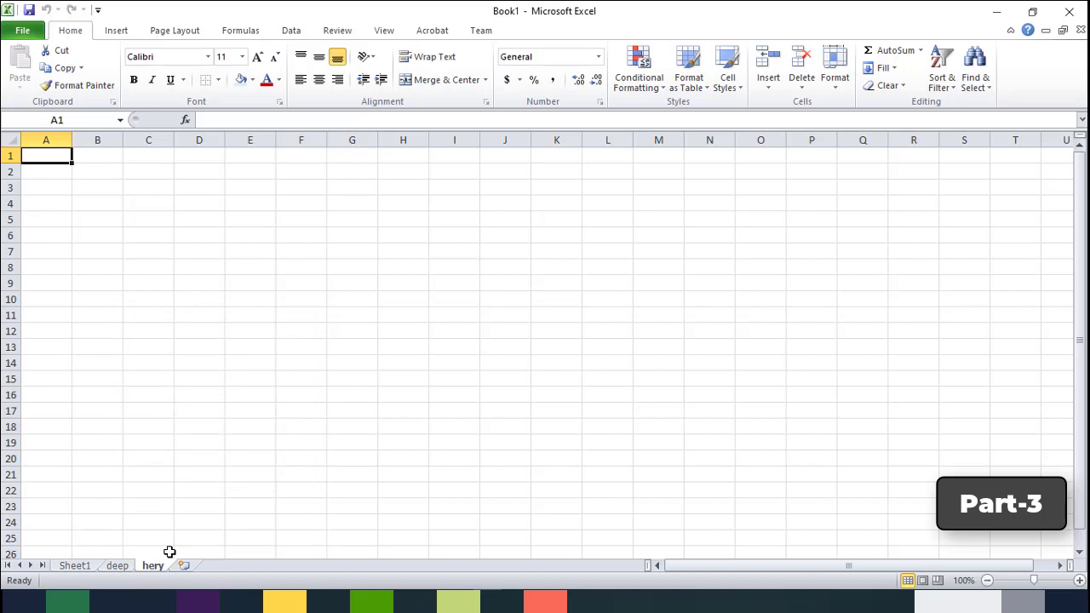
click(118, 569)
drag(124, 570, 81, 567)
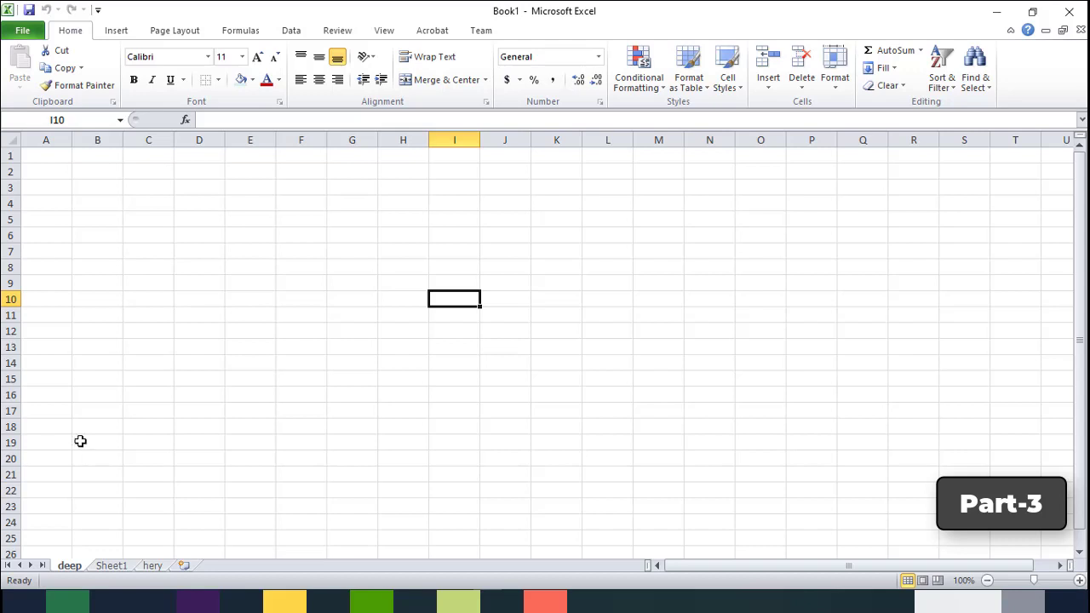
- Scroll the PDF lesson down to the Printing a Worksheet section
click(588, 600)
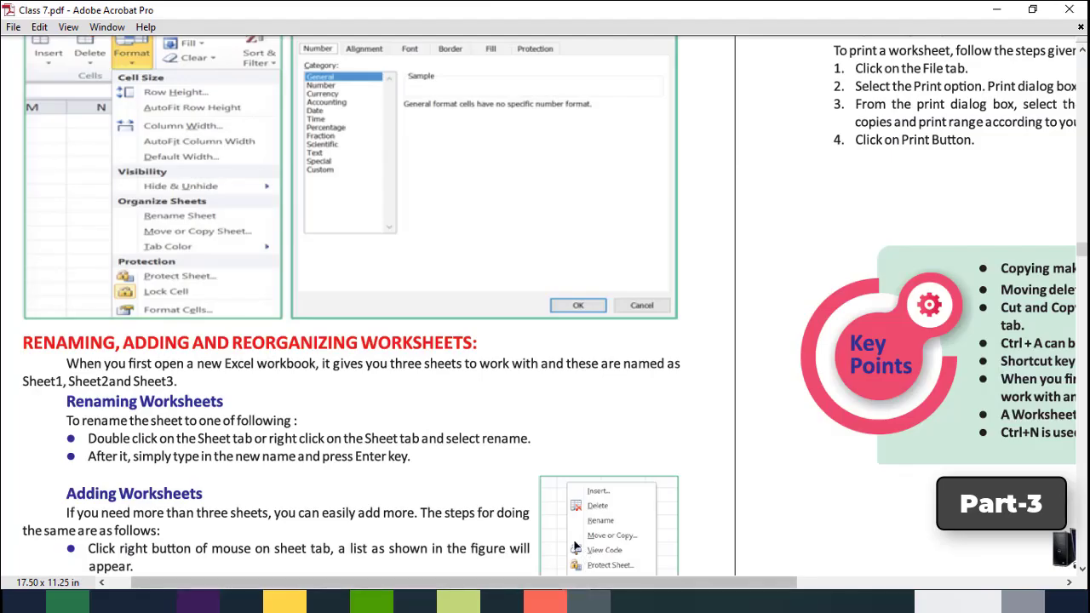
scroll(233, 478, down, 2)
scroll(233, 482, down, 1)
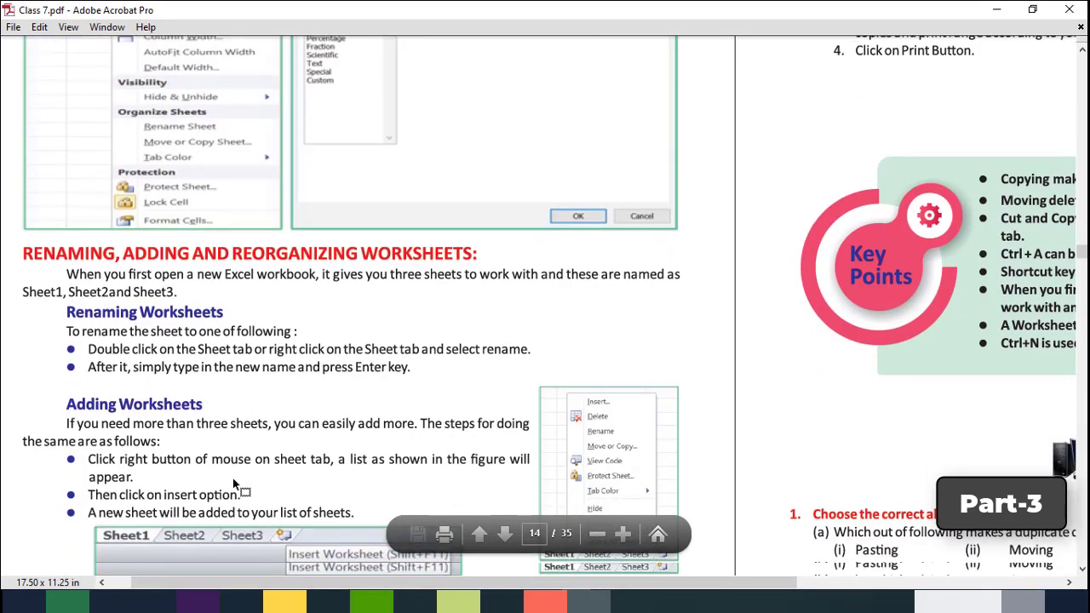
scroll(239, 455, down, 2)
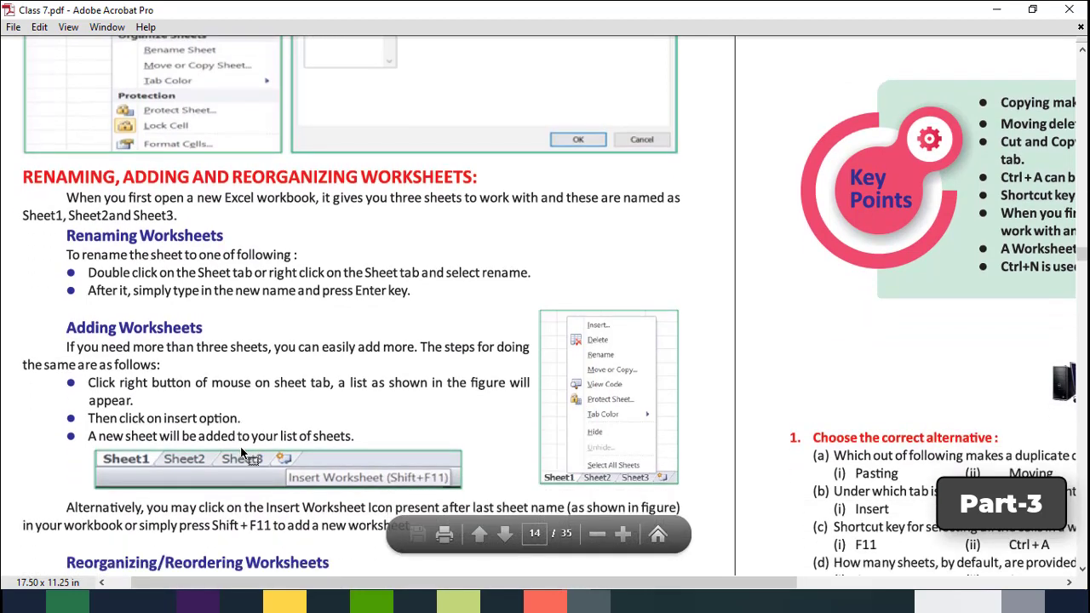
scroll(242, 456, down, 1)
scroll(218, 372, down, 2)
scroll(219, 386, down, 1)
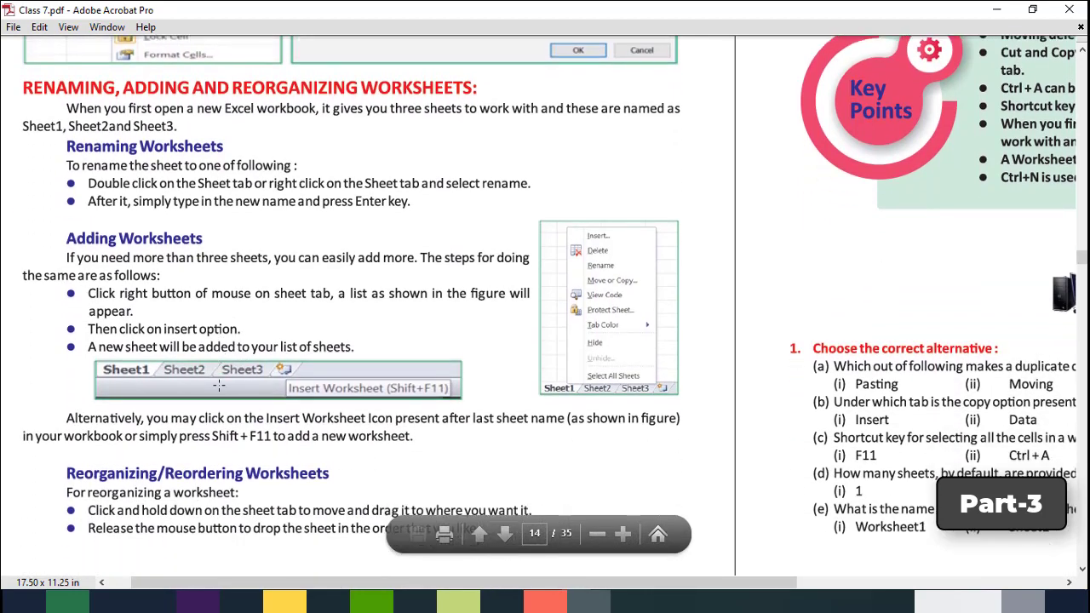
drag(456, 583, 722, 579)
scroll(584, 353, up, 8)
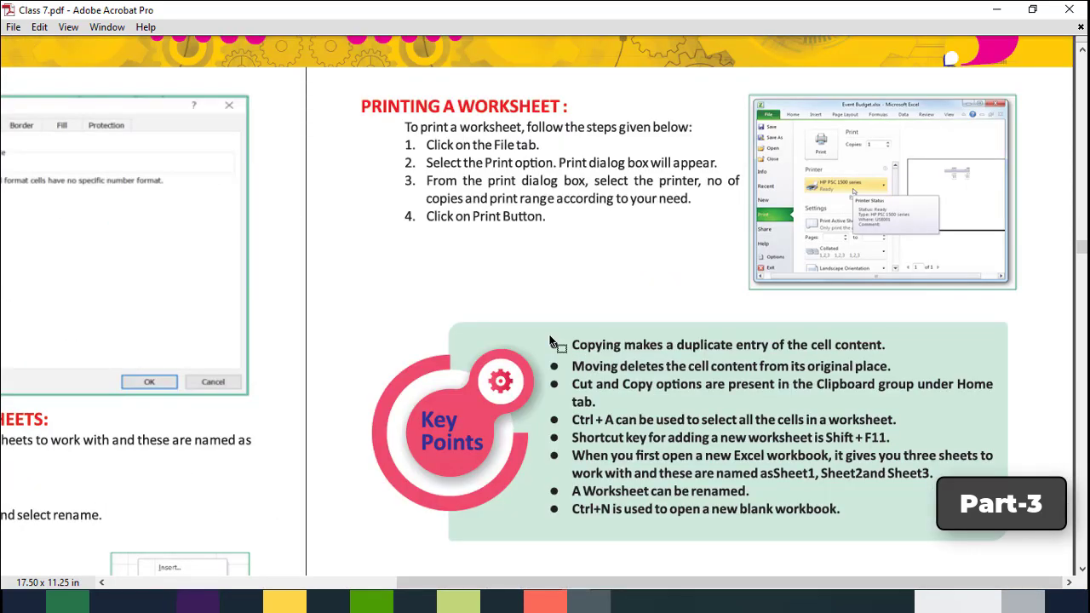
- Return to the Excel workbook and select the Sheet1 tab
mouse_move(511, 600)
click(482, 521)
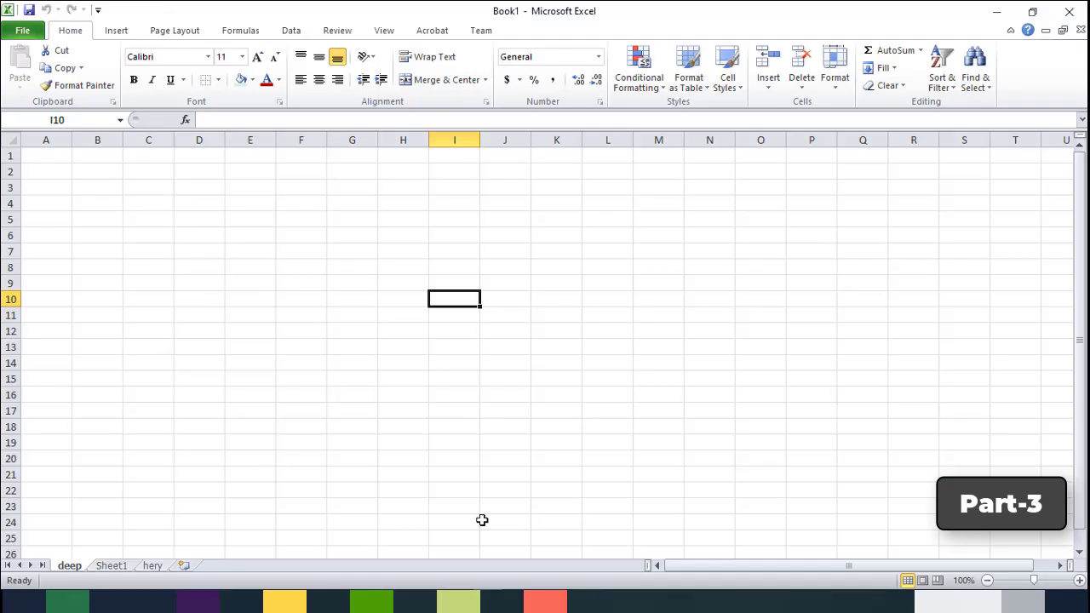
click(109, 567)
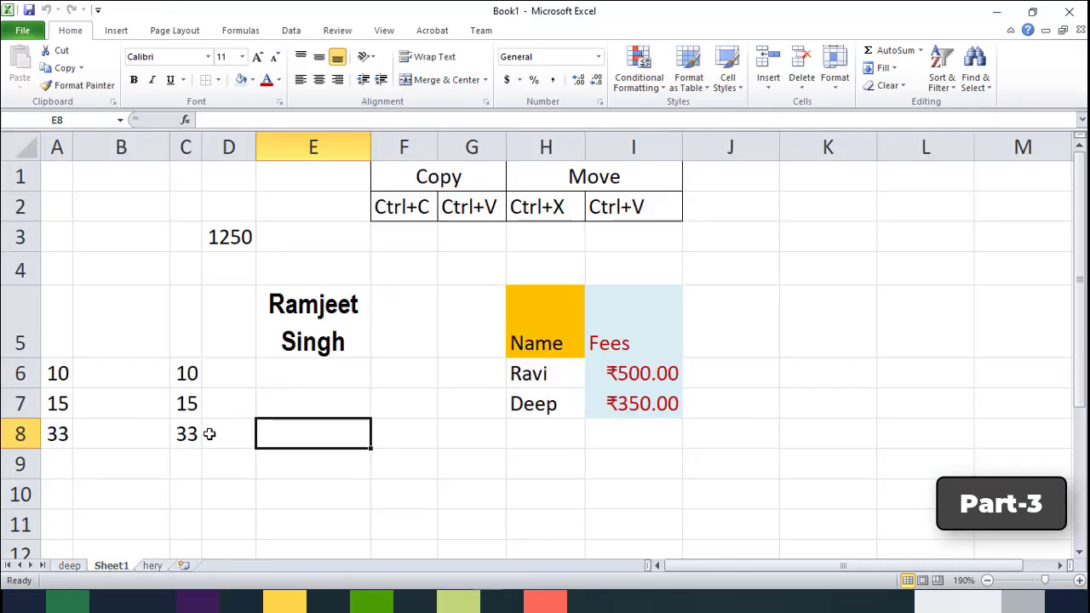
- Show Sheet1's print settings via File > Print and select the Copies box
key(ctrl+p)
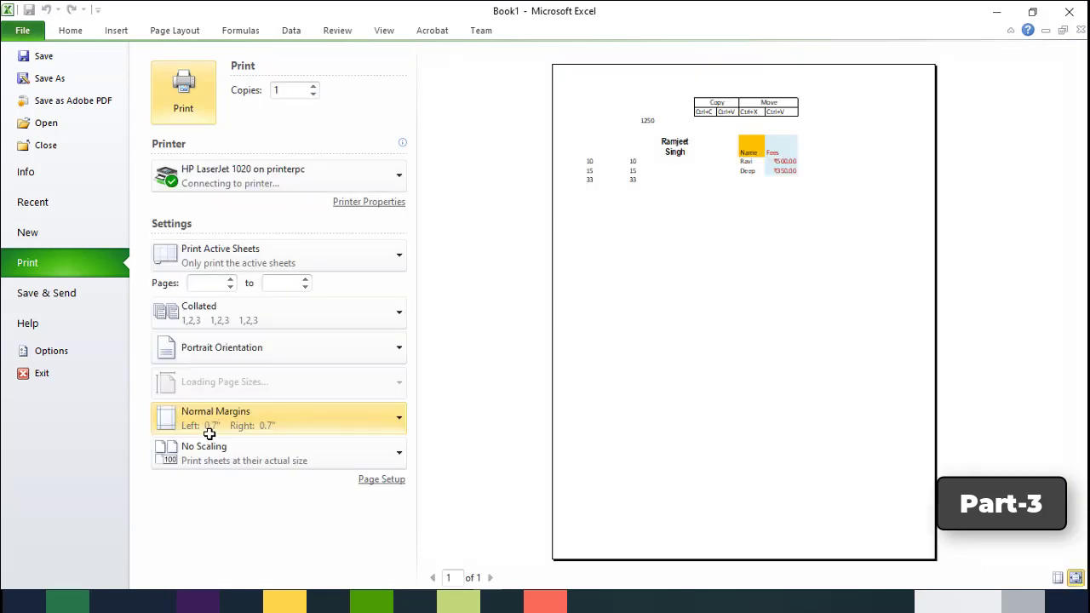
key(Escape)
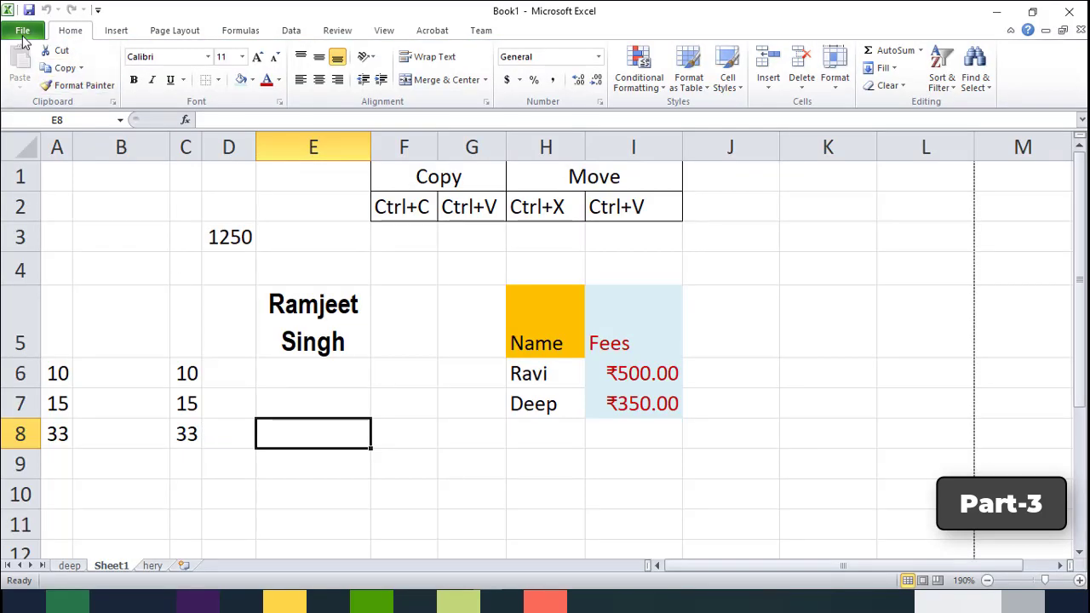
click(23, 32)
click(48, 261)
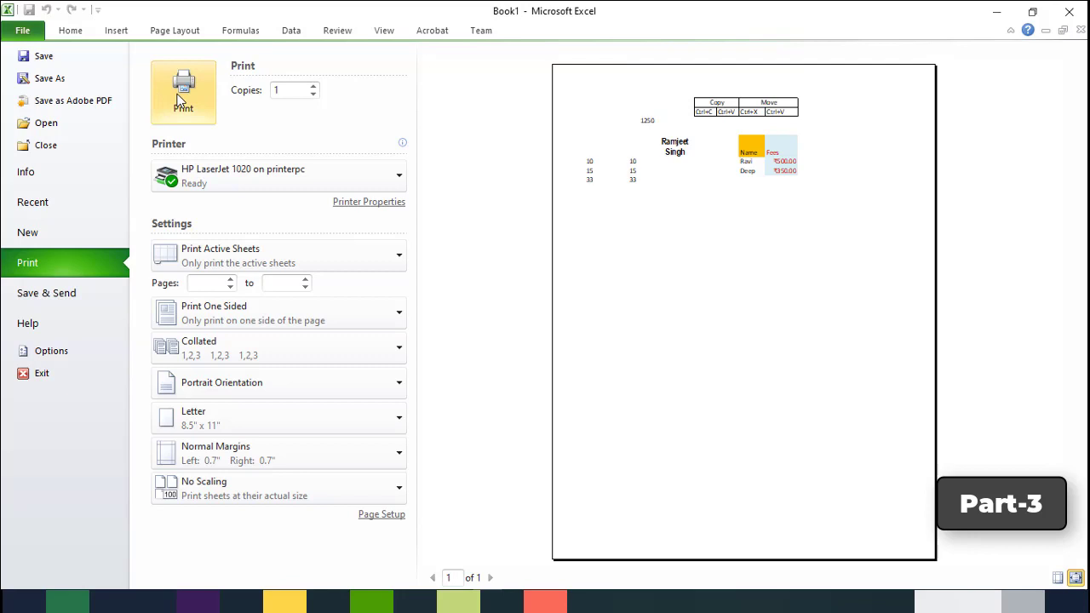
double_click(294, 94)
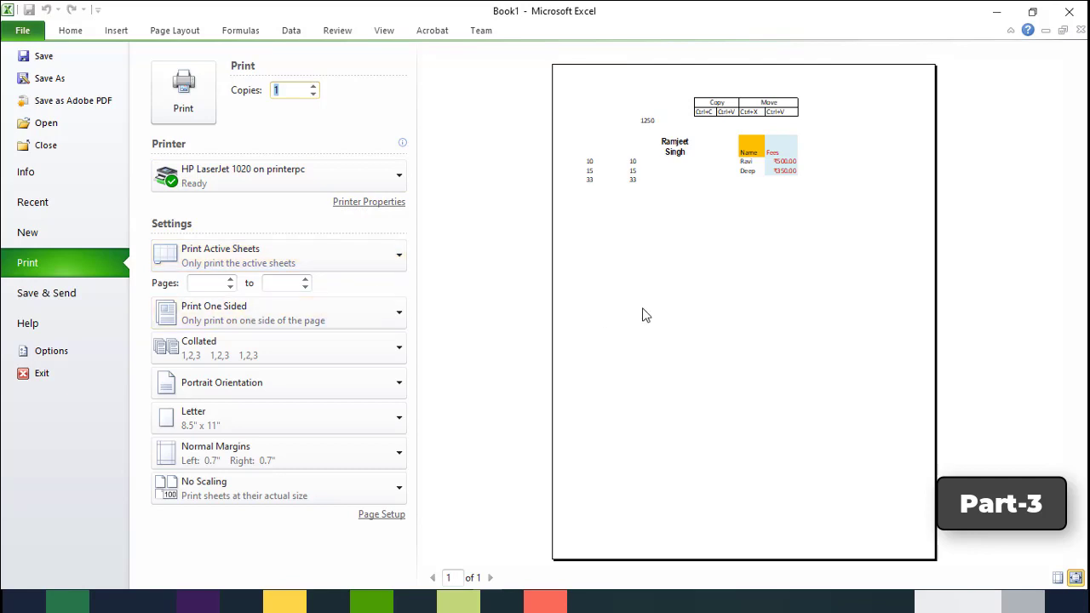
- Set the print range to pages 2 to 2
click(230, 280)
click(305, 280)
click(305, 279)
click(205, 288)
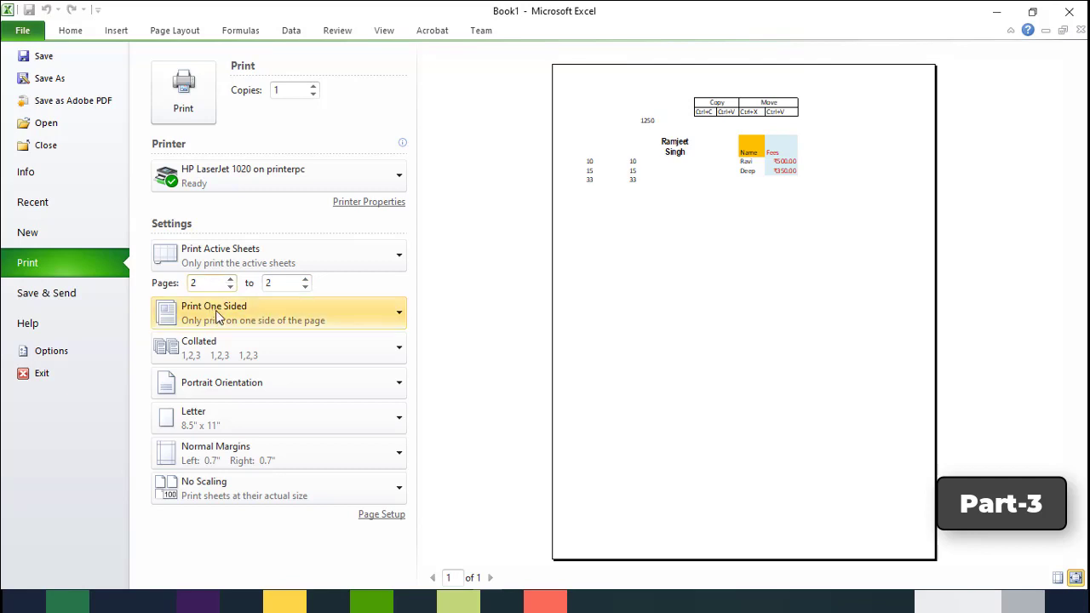
- Leave sided printing unchanged and switch the orientation to Landscape
click(217, 311)
click(218, 311)
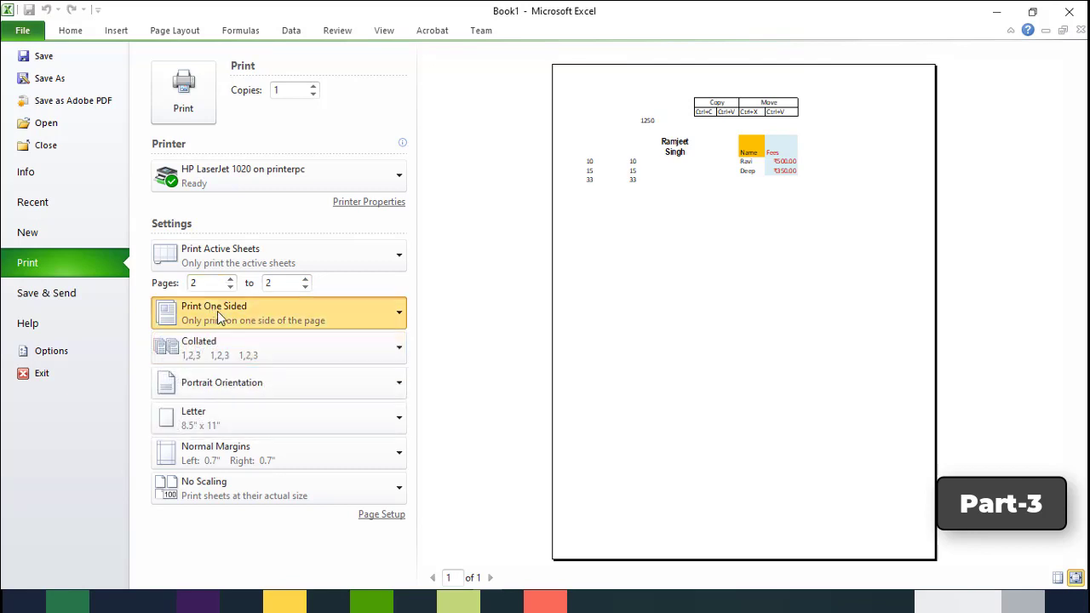
click(220, 382)
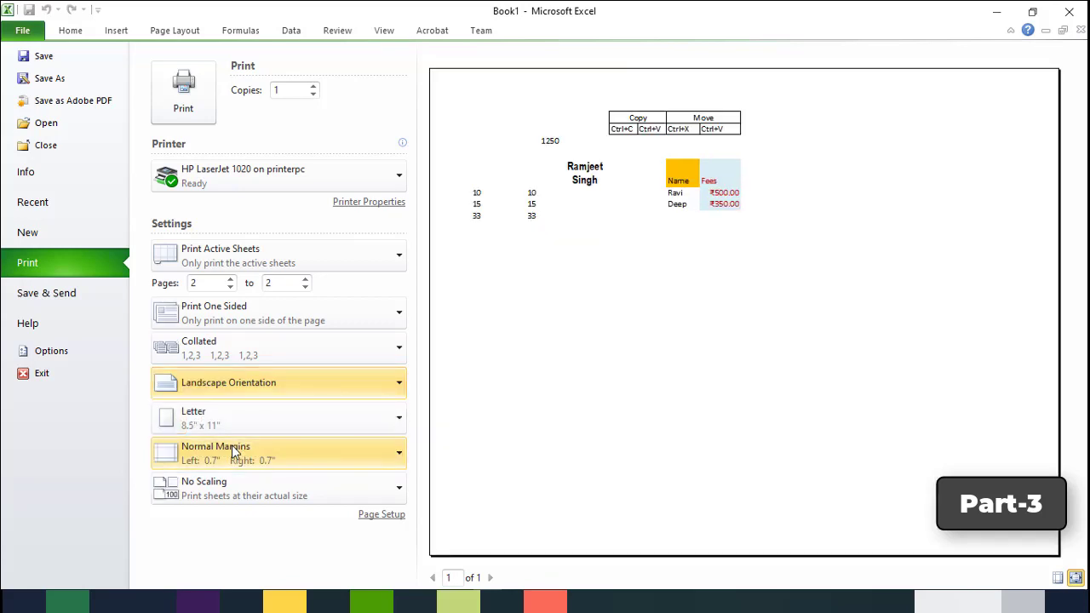
- Switch back to Portrait orientation and set the paper size to A4 (8.27" x 11.69")
double_click(232, 447)
click(240, 431)
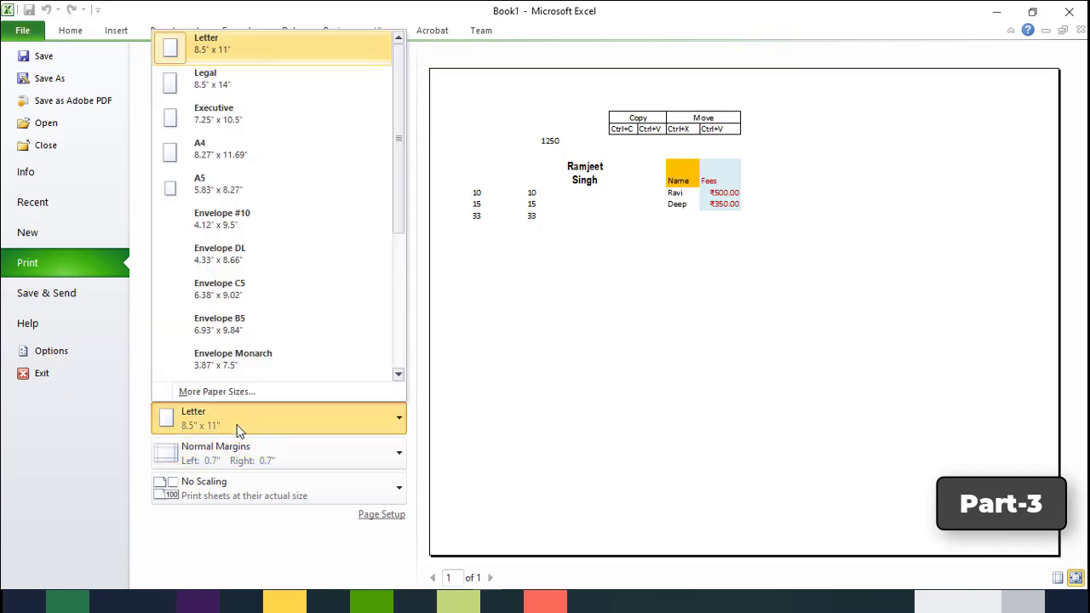
click(239, 431)
click(239, 390)
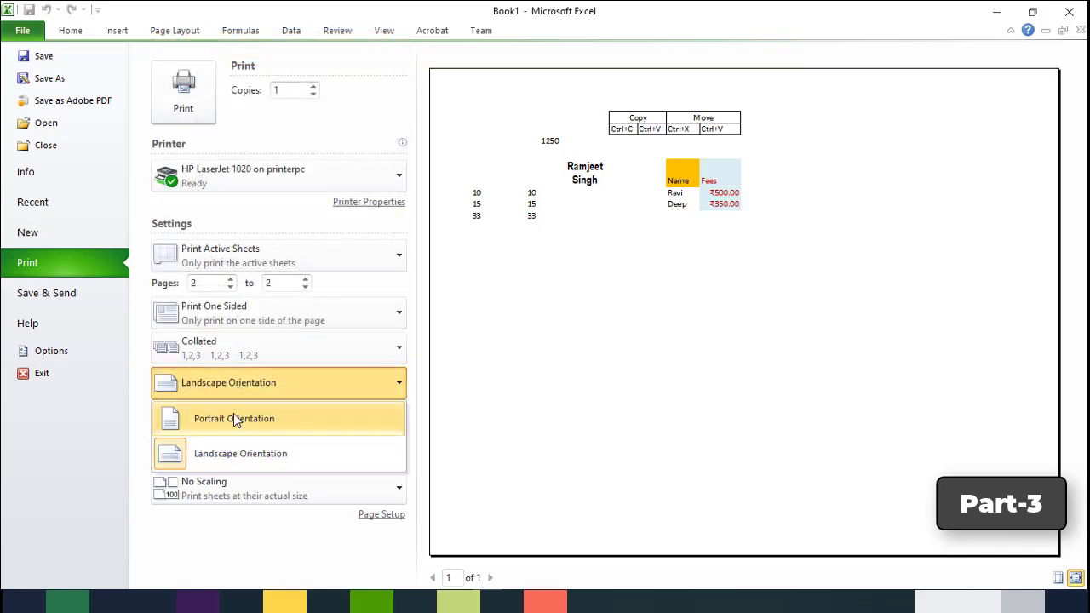
click(234, 413)
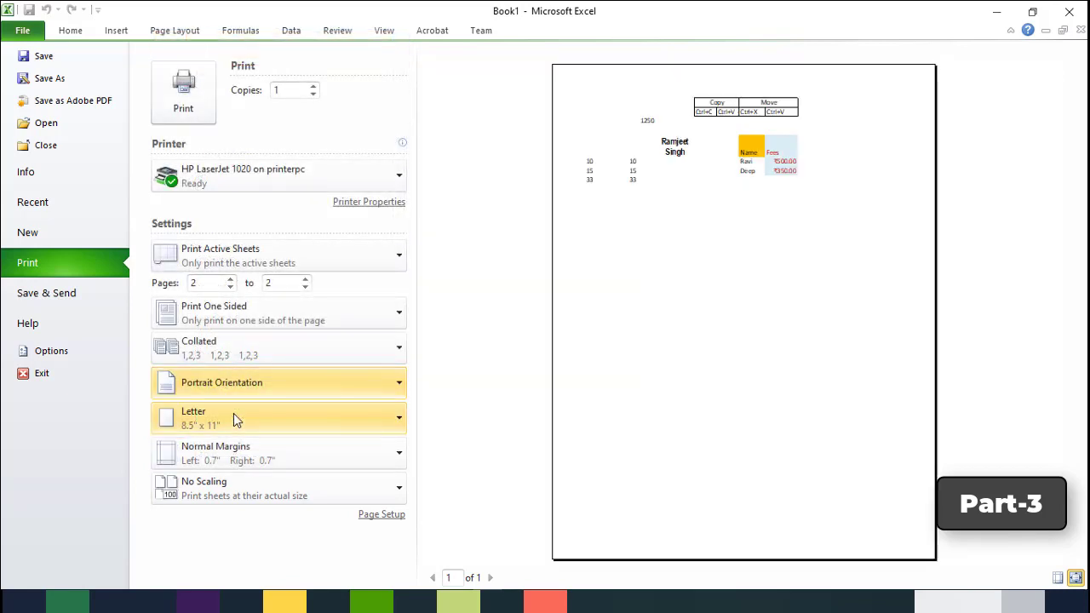
click(233, 413)
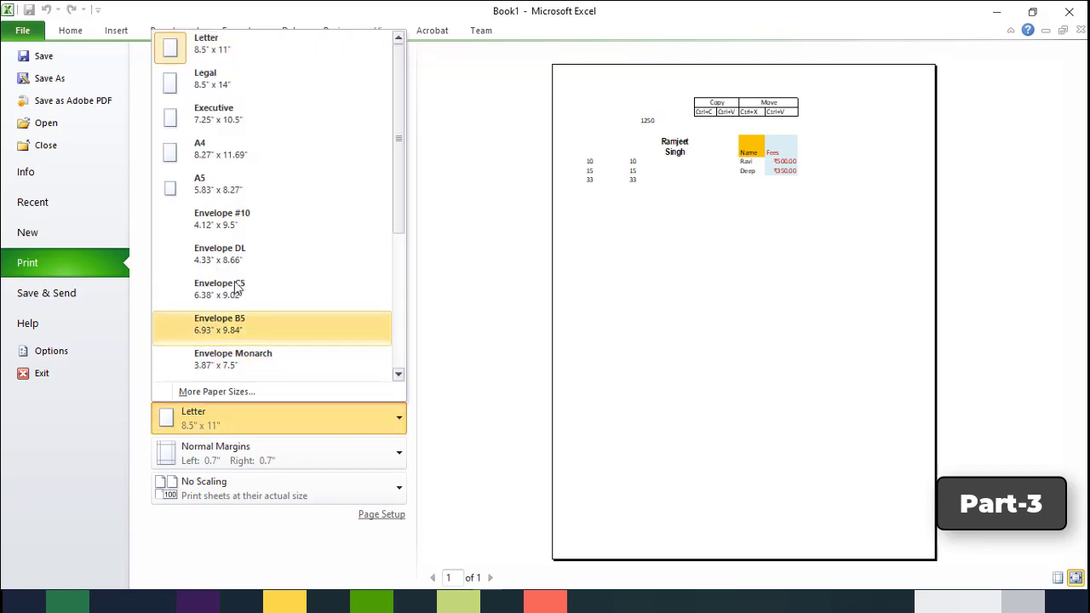
click(207, 155)
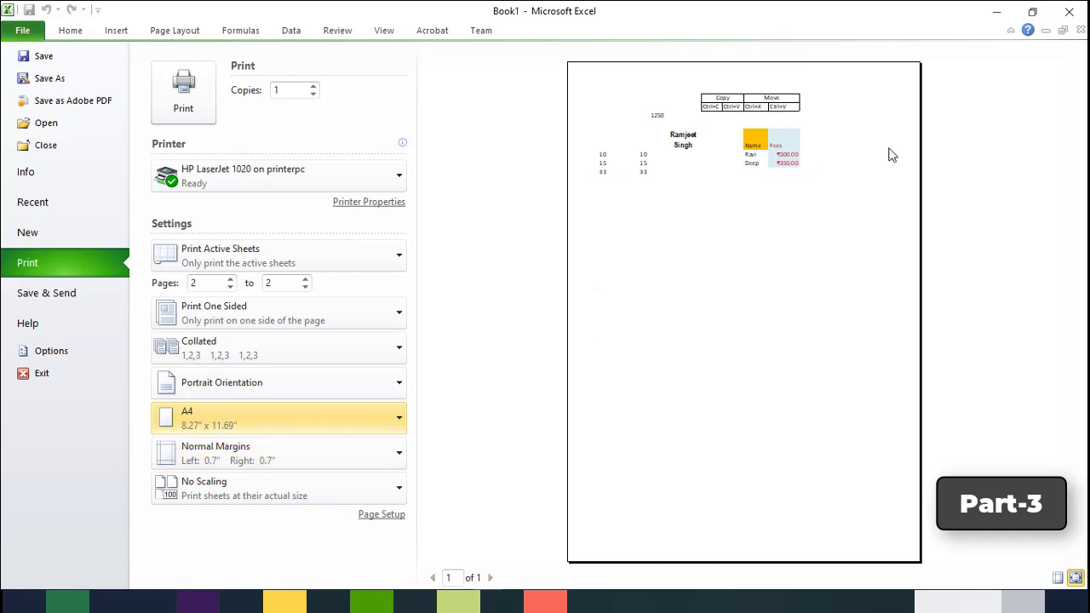
- Keep Normal Margins and No Scaling, then print Sheet1
click(316, 465)
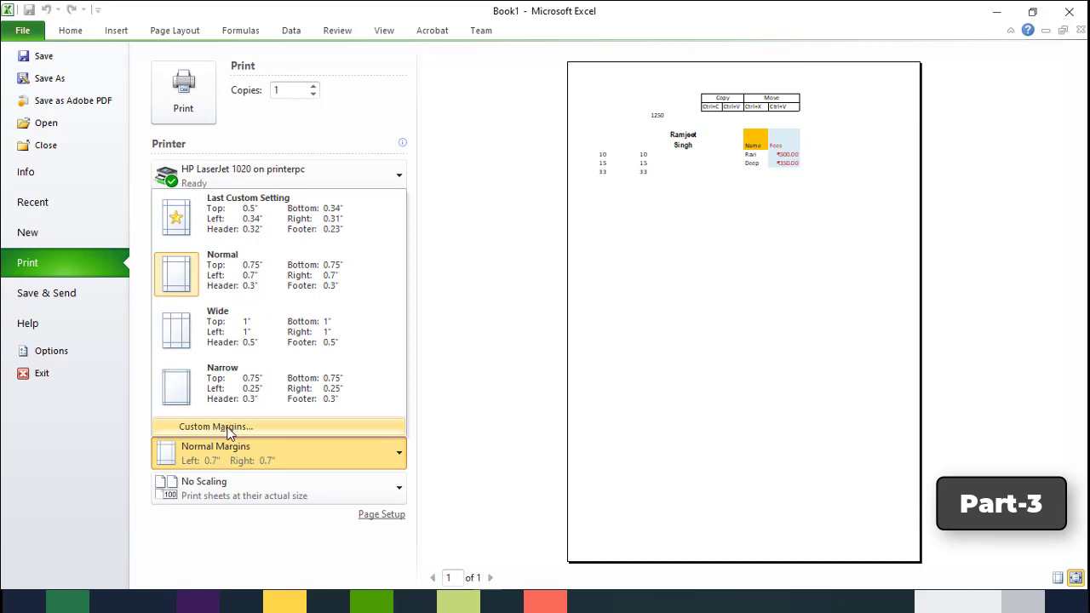
click(228, 489)
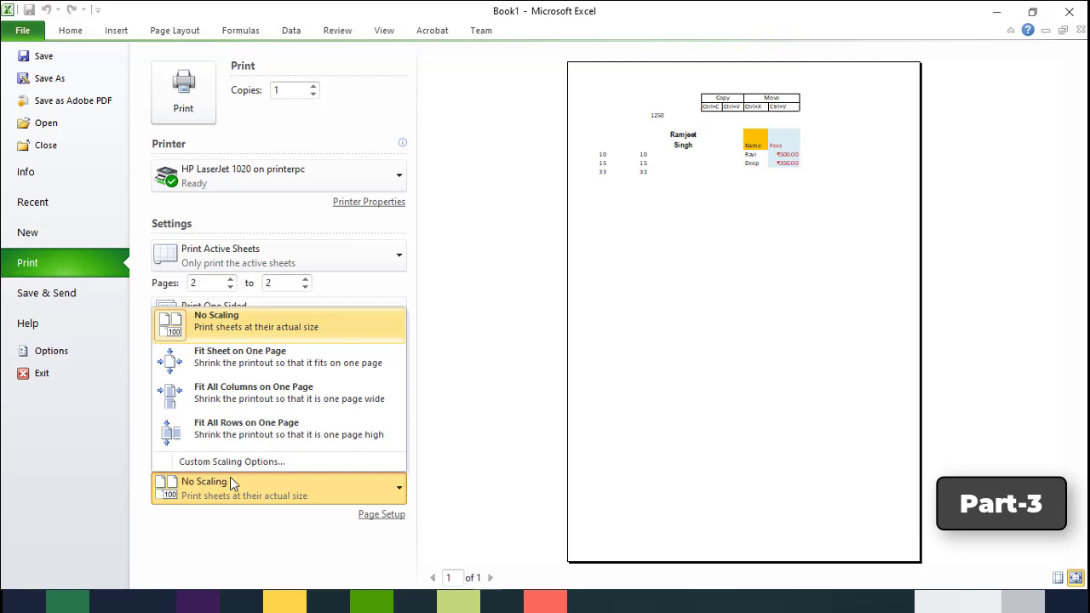
click(472, 380)
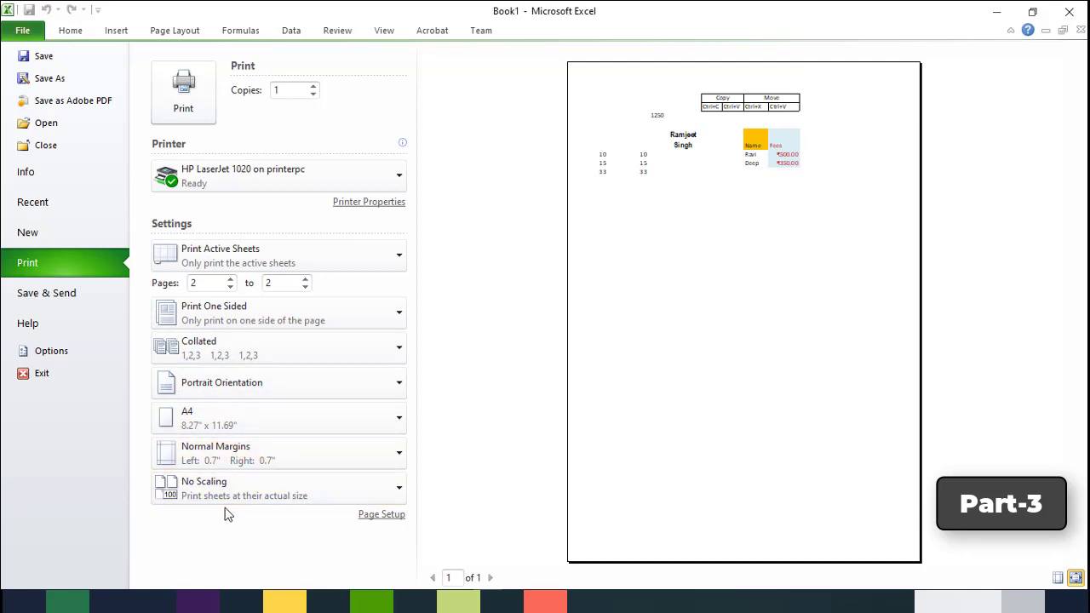
click(185, 113)
- Bring Class 7.pdf forward, scroll to page 14, and zoom out two steps
mouse_move(590, 600)
click(576, 528)
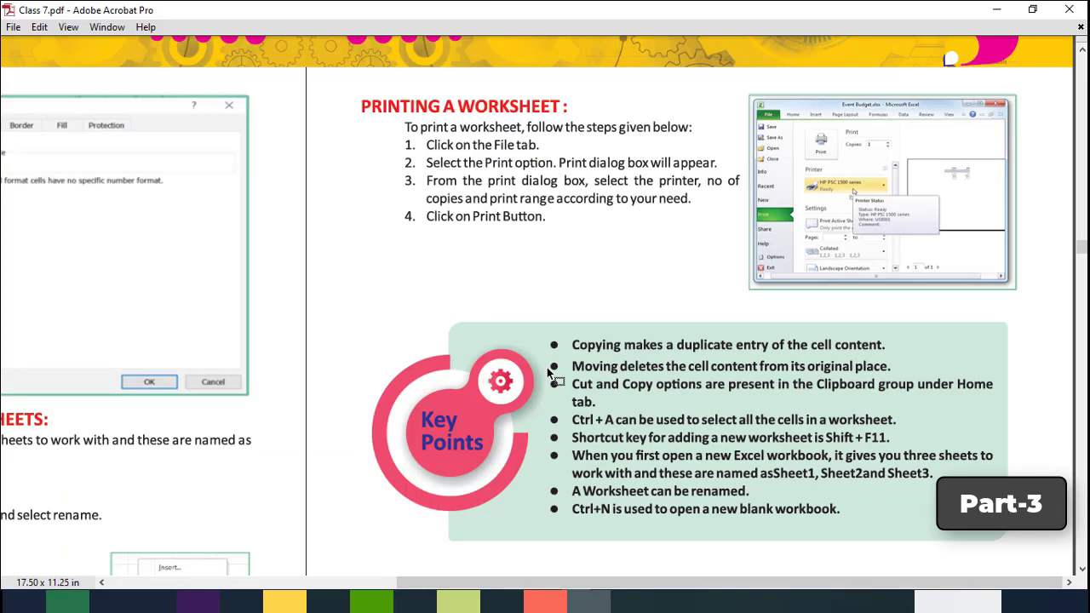
scroll(548, 372, down, 2)
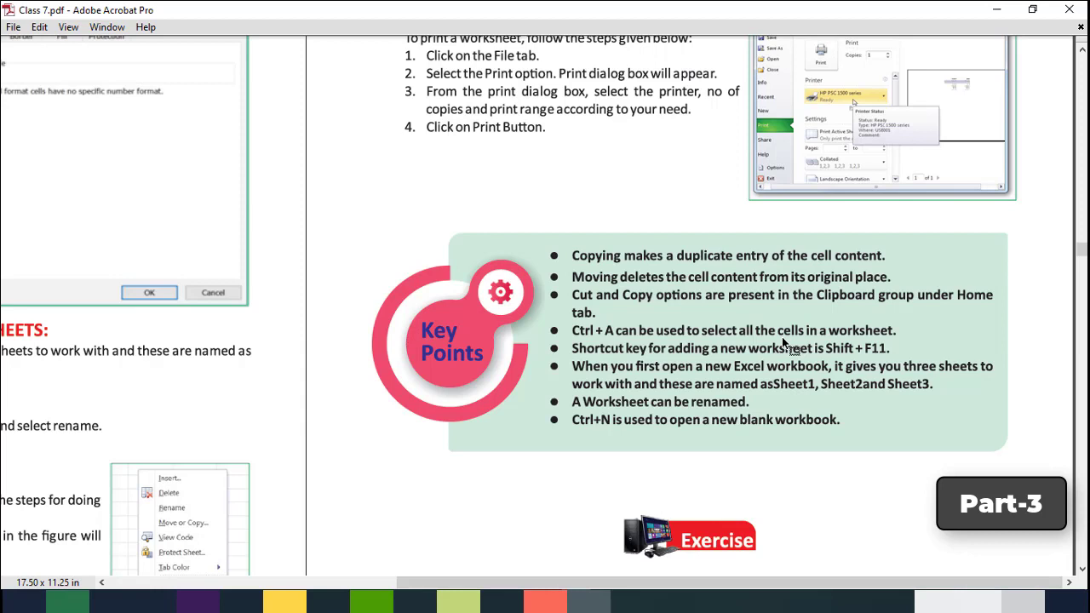
scroll(712, 362, down, 1)
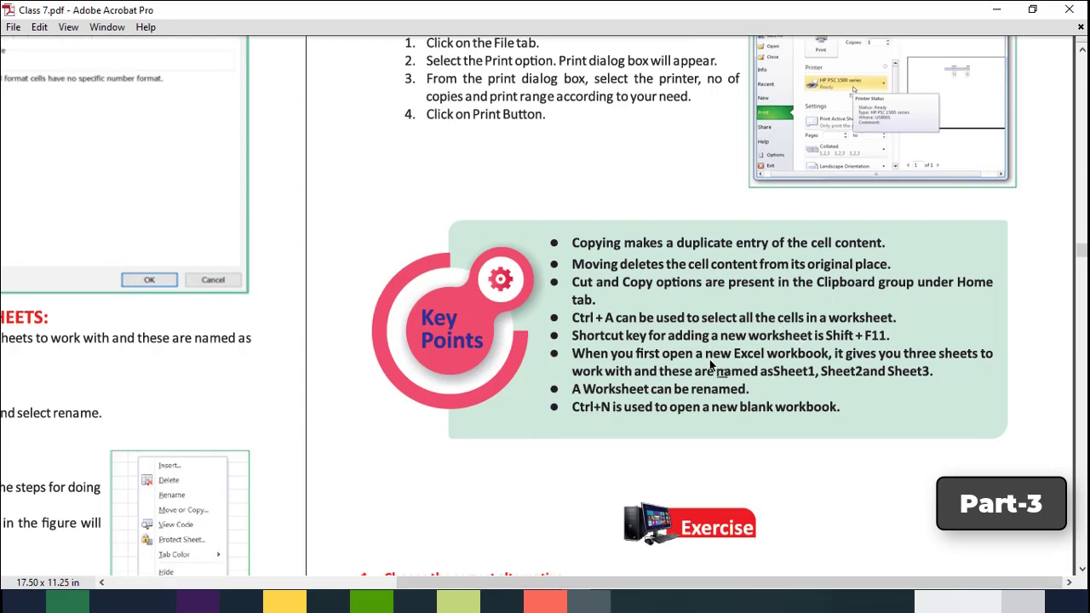
scroll(713, 362, up, 1)
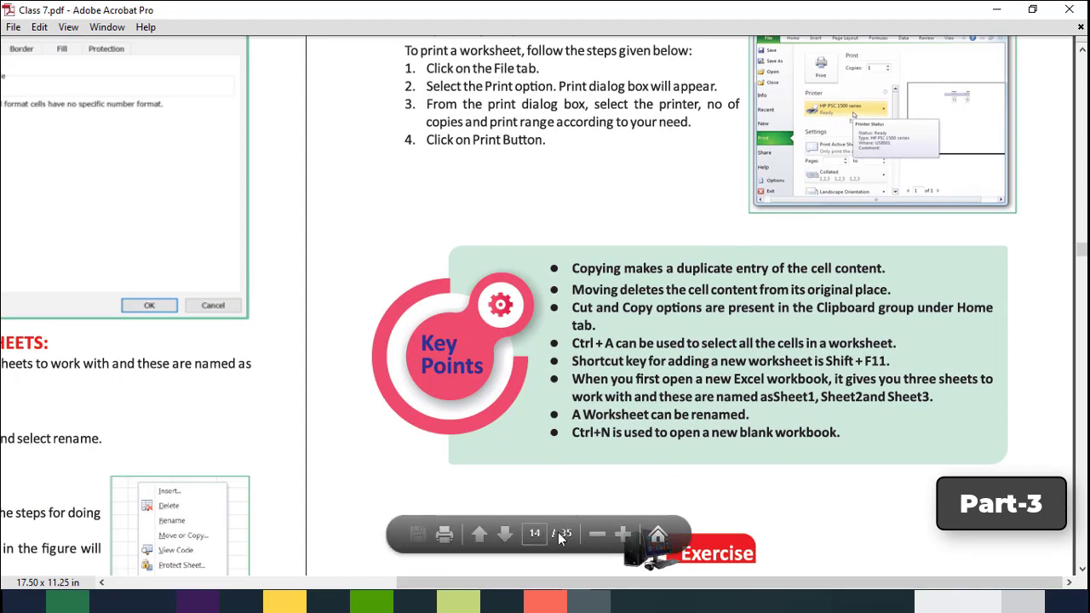
click(600, 533)
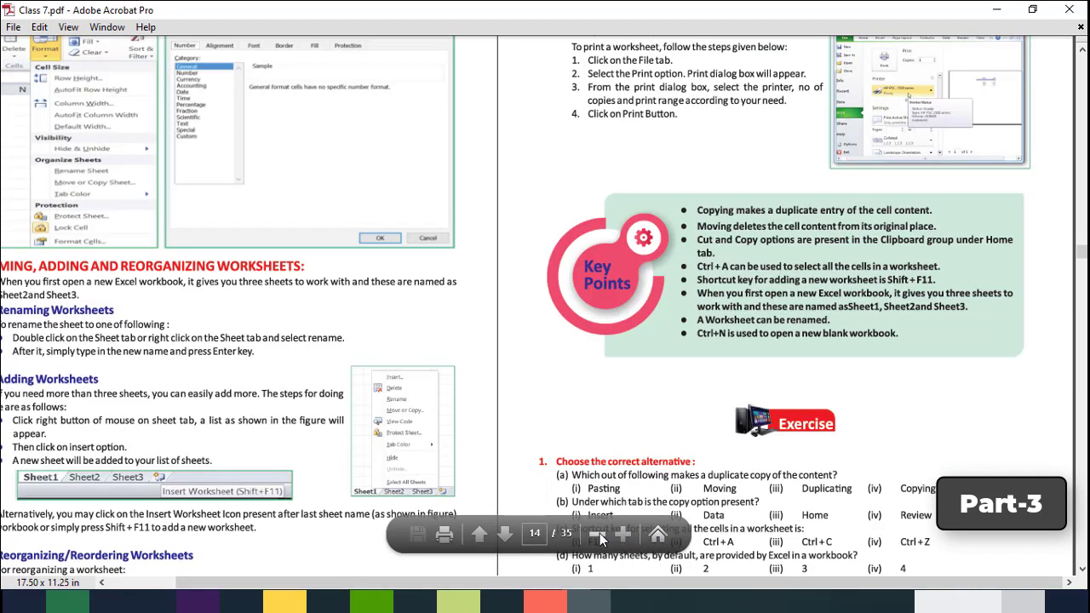
click(599, 534)
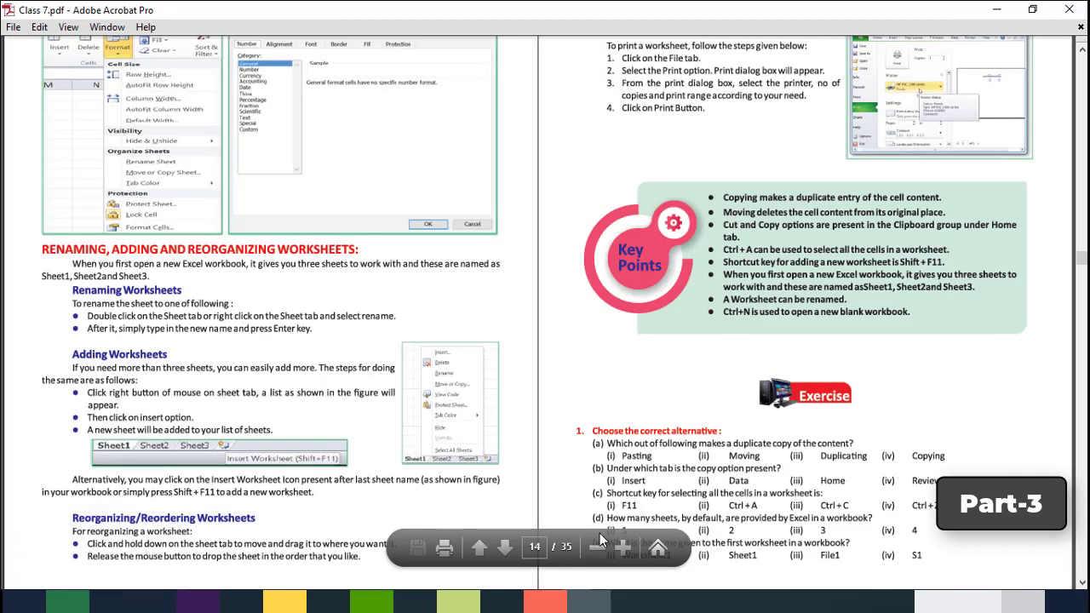